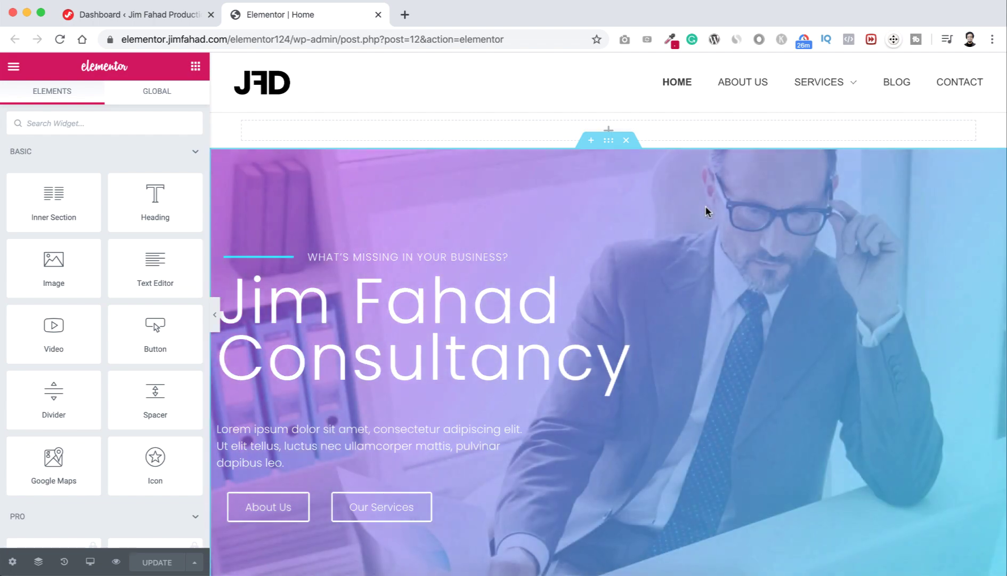
Scroll down through every section of the Home page in the Elementor editor and back up.
scroll(693, 320, "down", 15)
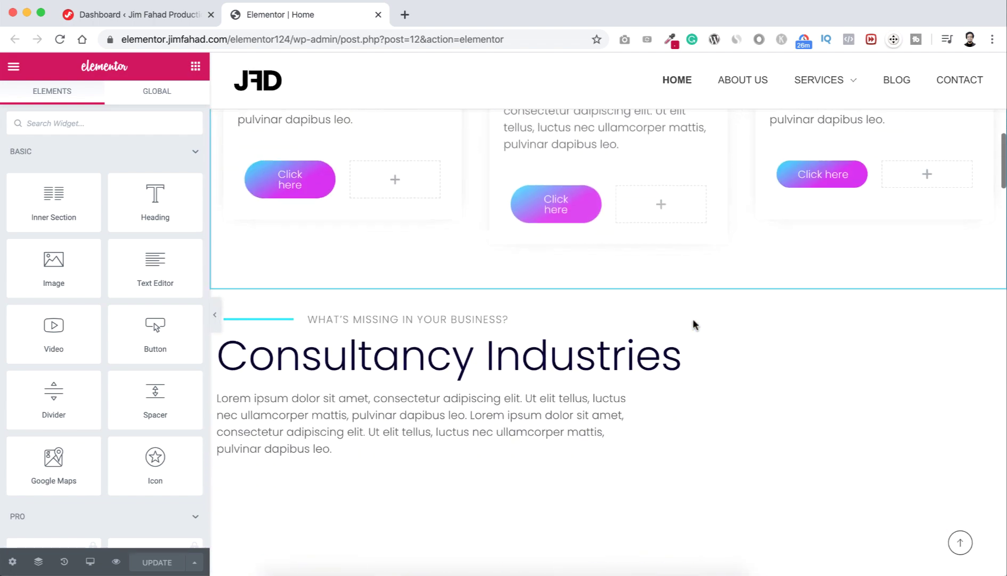
scroll(693, 321, "down", 20)
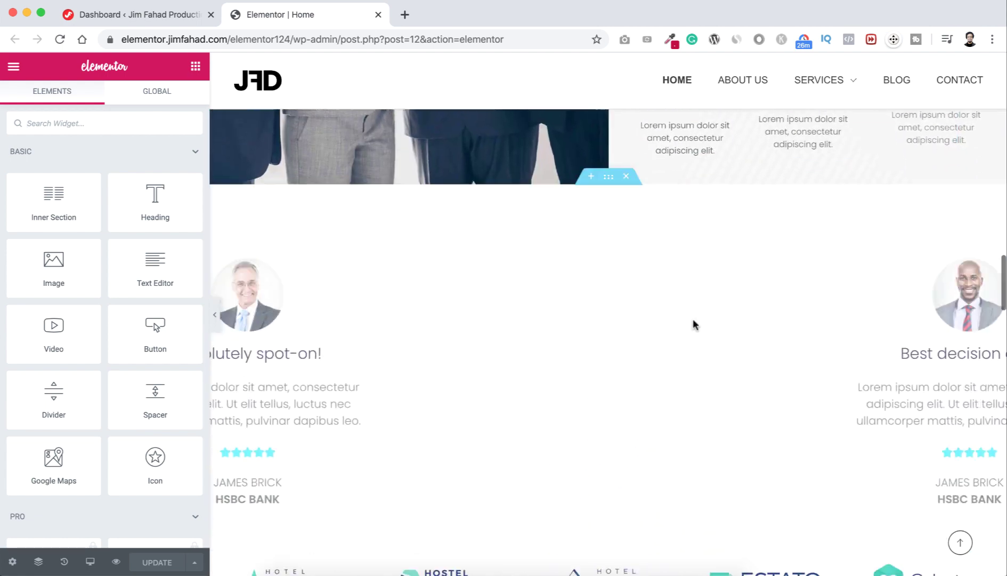
scroll(694, 325, "down", 15)
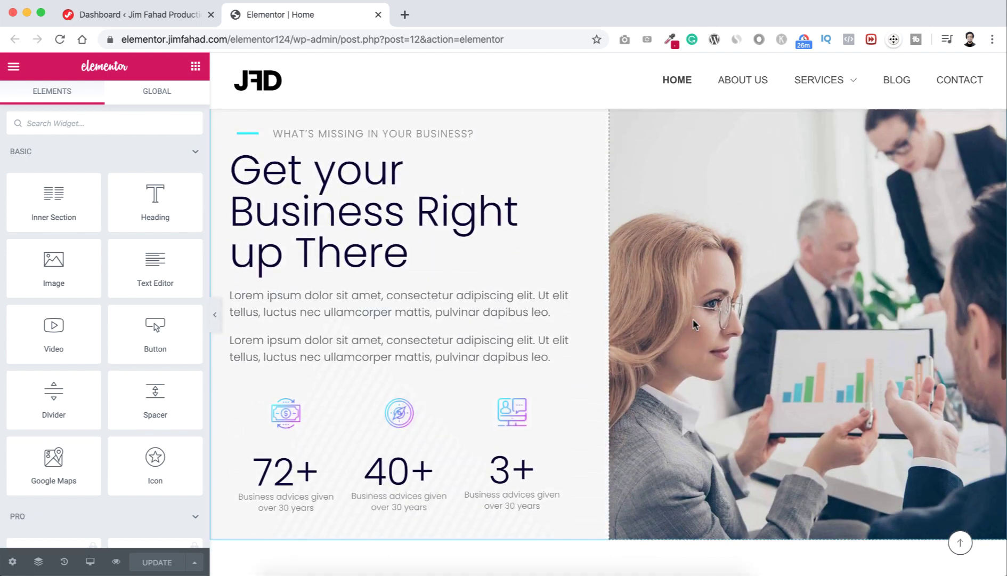
scroll(693, 321, "down", 7)
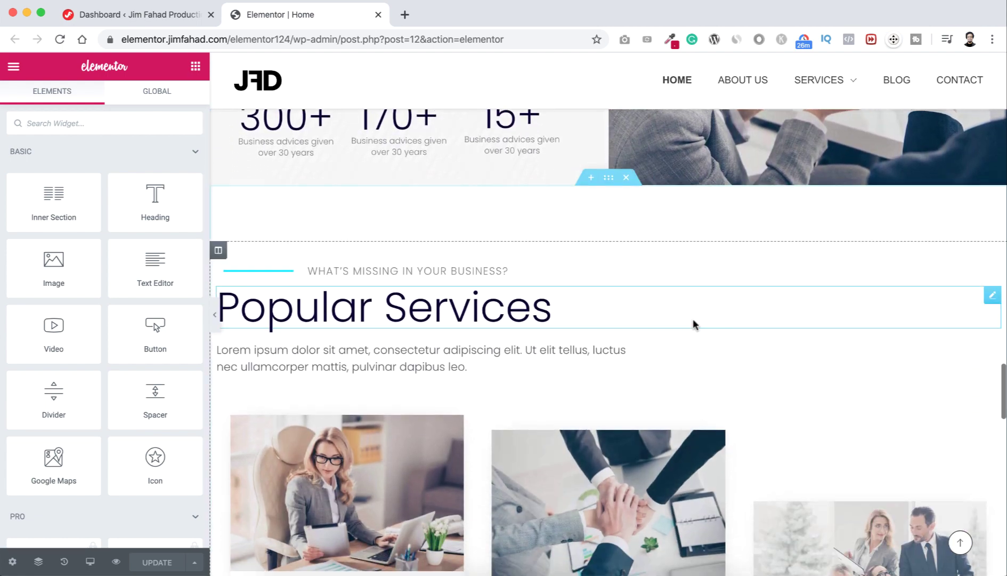
scroll(693, 324, "down", 5)
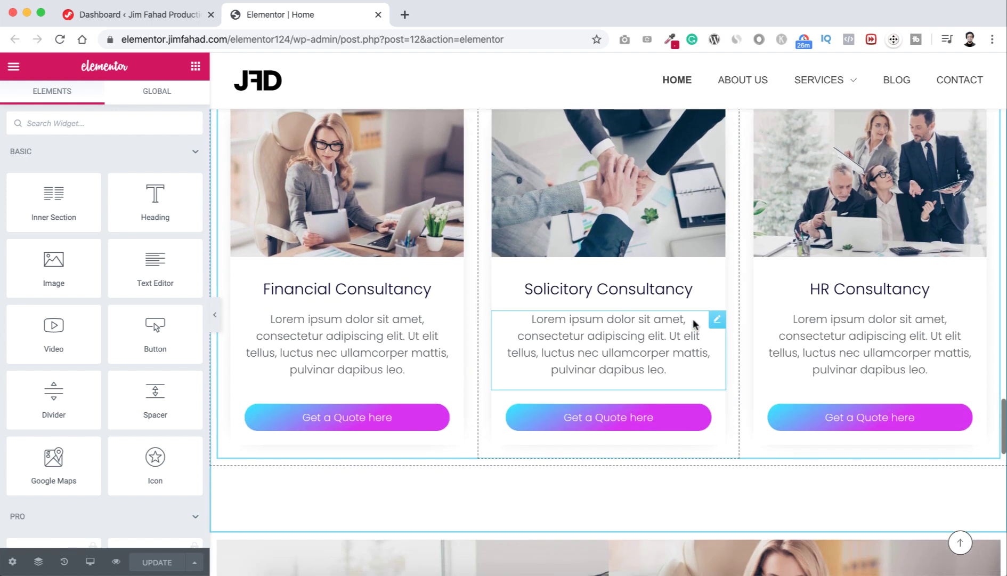
scroll(694, 324, "down", 4)
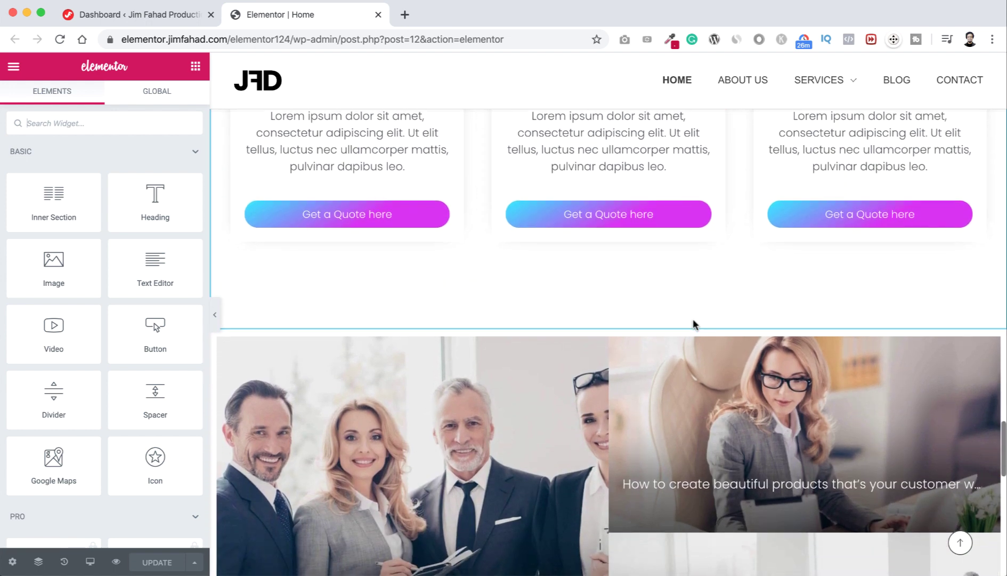
scroll(693, 323, "down", 4)
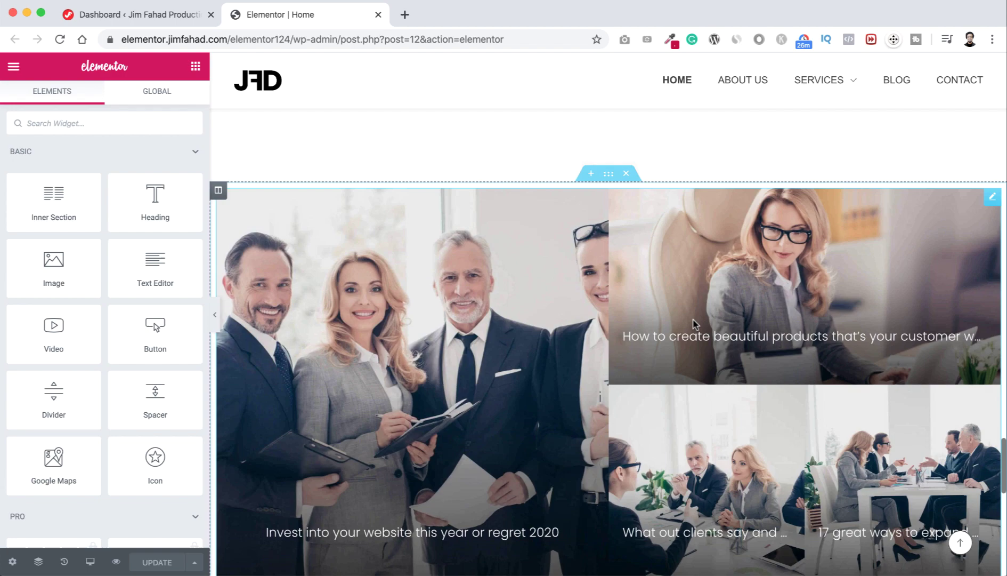
scroll(694, 324, "up", 15)
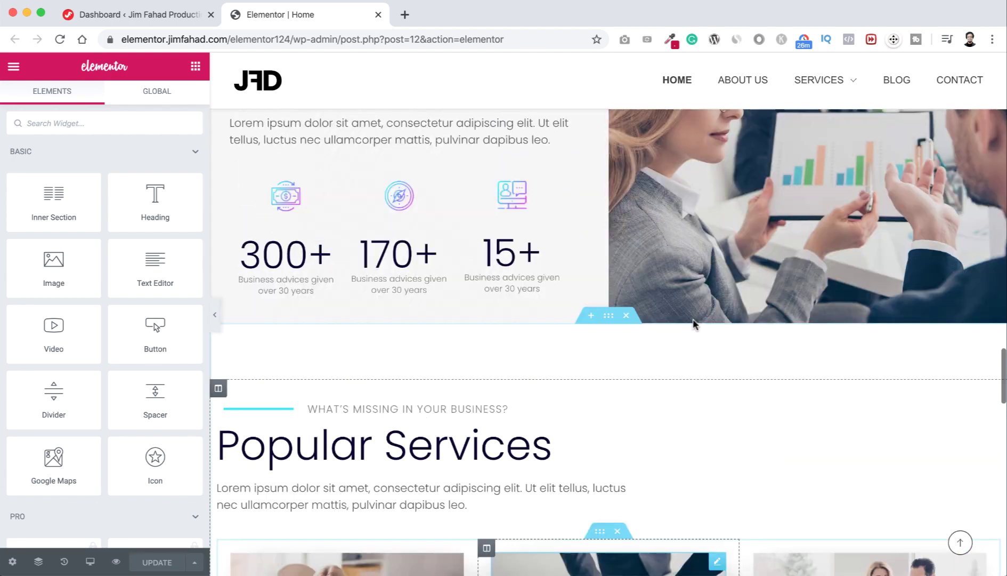
scroll(693, 323, "up", 20)
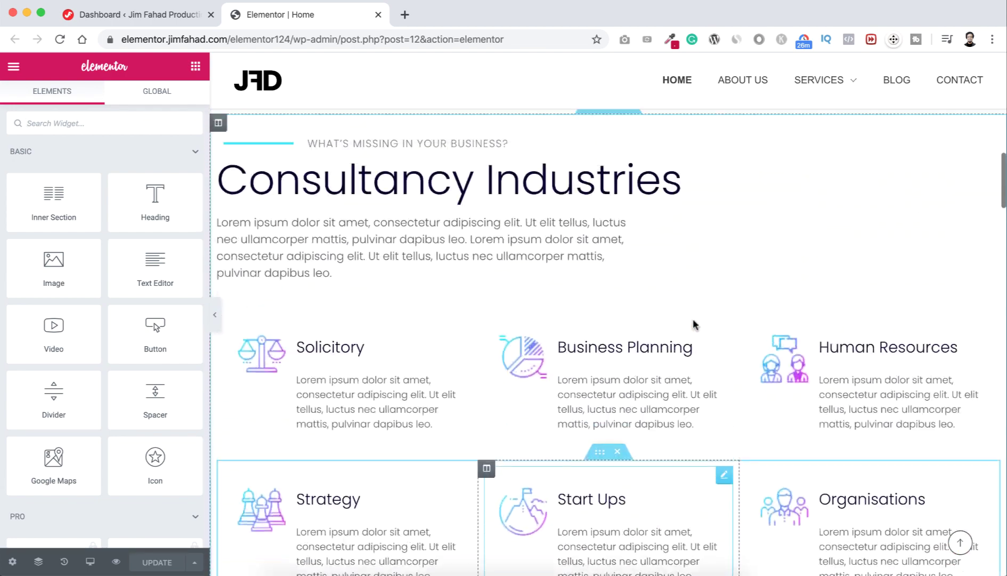
scroll(694, 323, "up", 12)
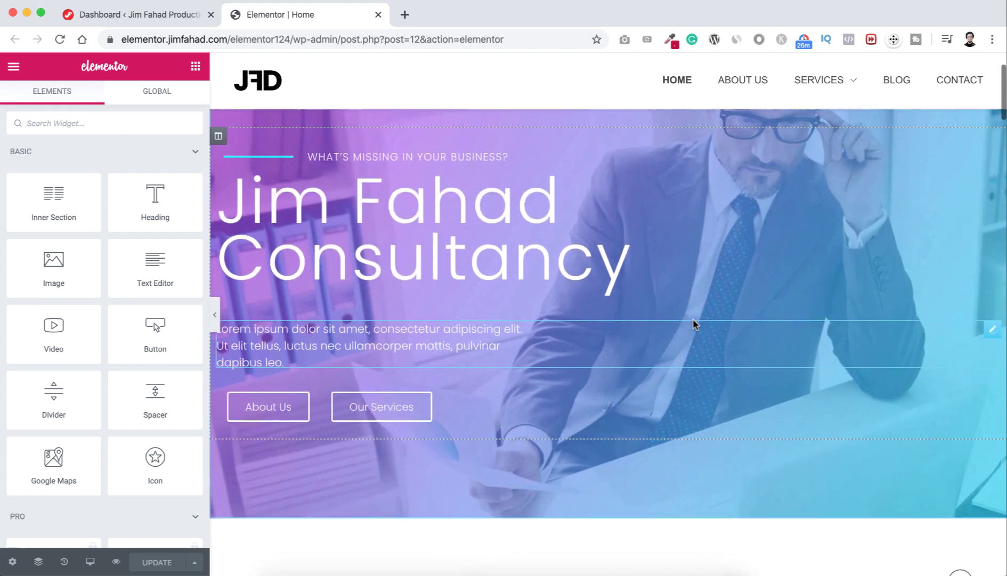
scroll(692, 319, "up", 3)
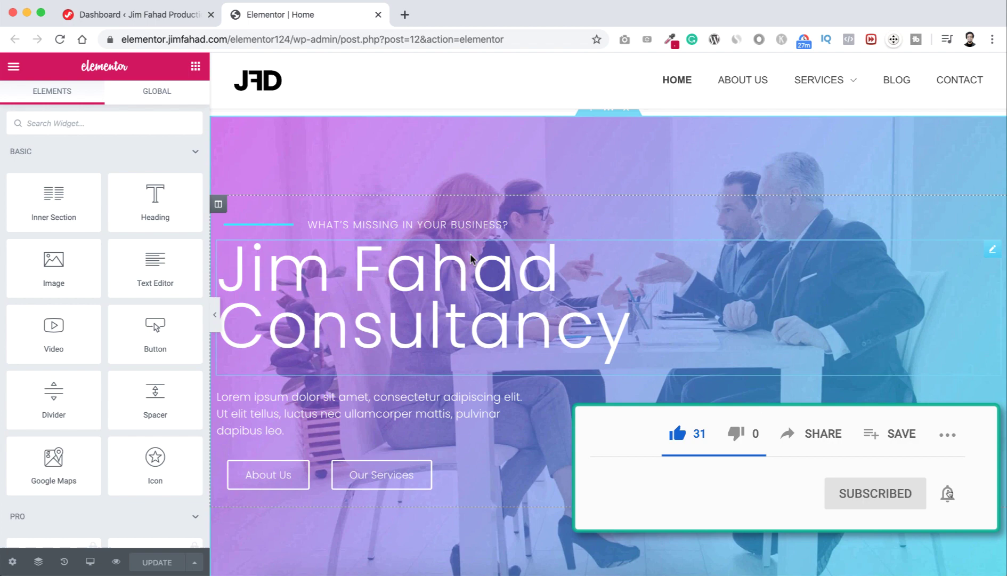
Search the plugin directory for 'duplicate', then install and activate the Duplicate Post plugin.
left_click(139, 16)
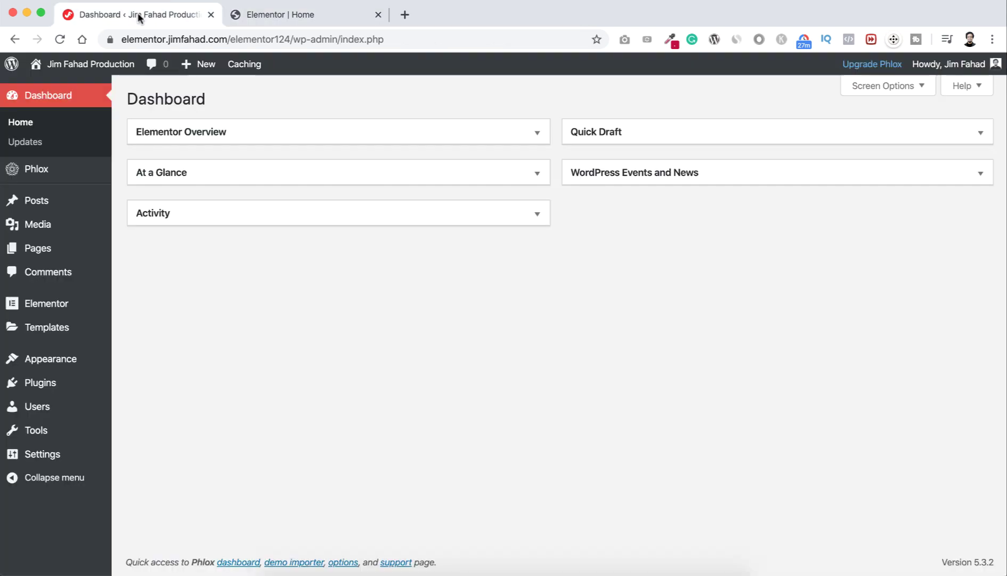
mouse_move(53, 389)
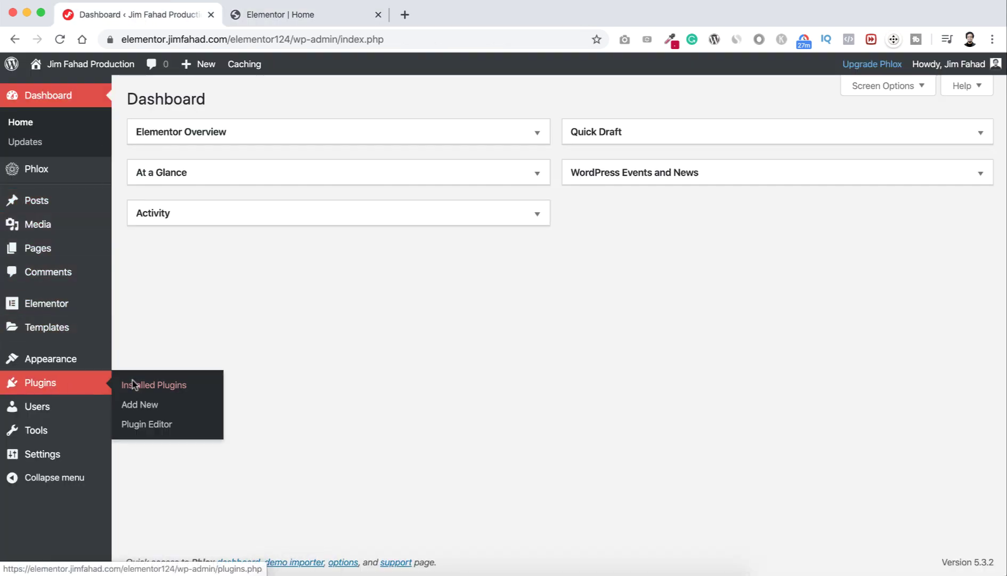
left_click(143, 405)
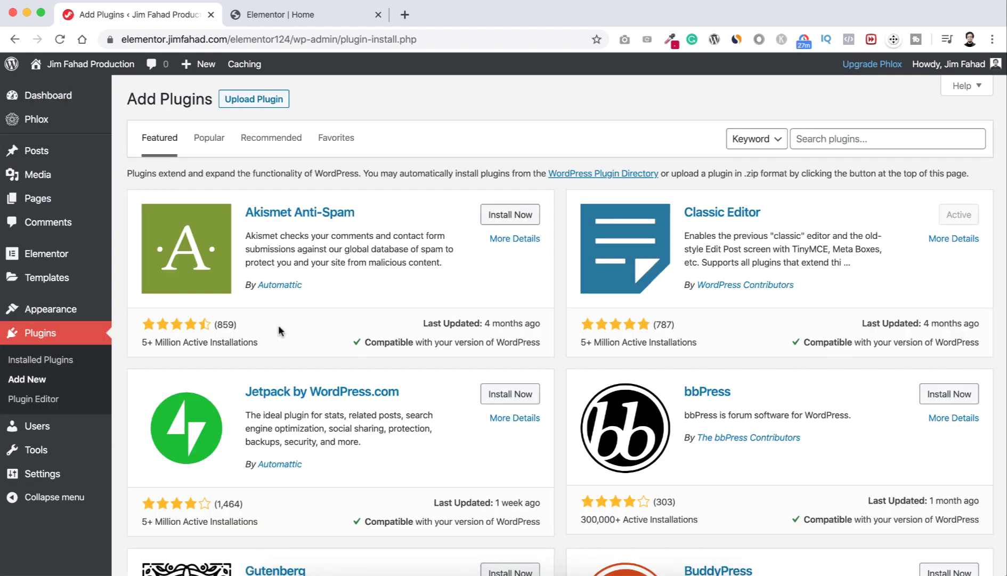
left_click(812, 140)
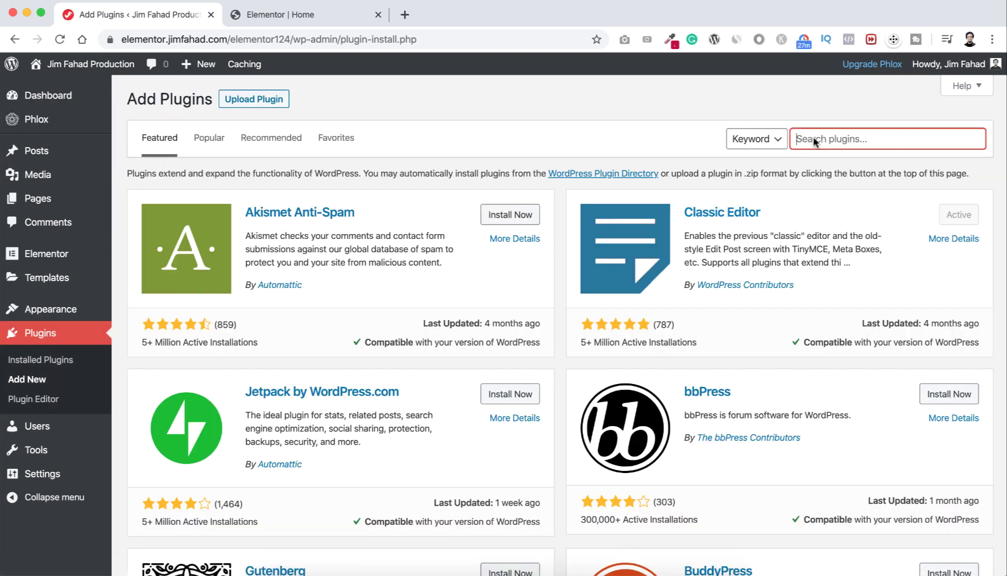
type("duplicate")
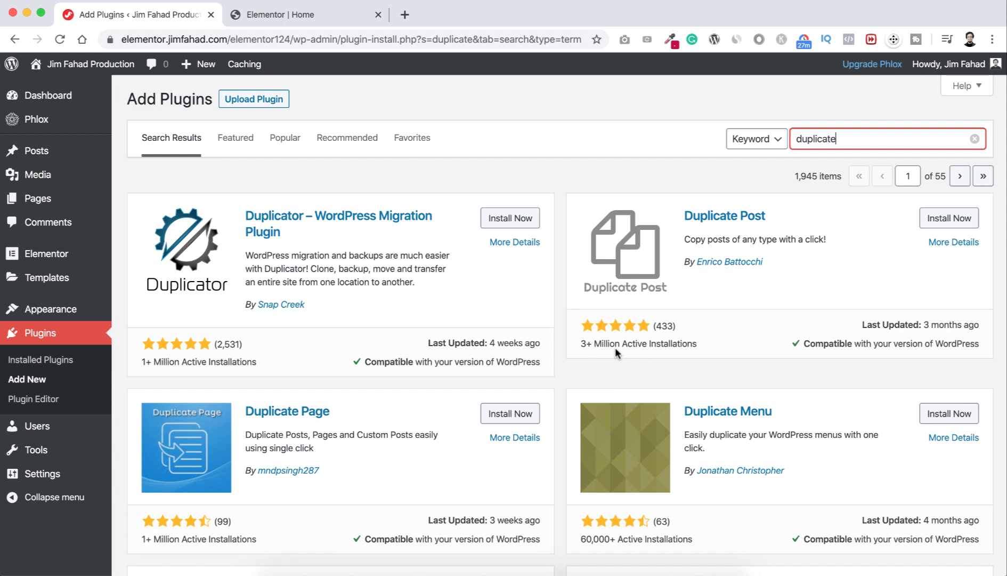
left_click(944, 218)
left_click(948, 218)
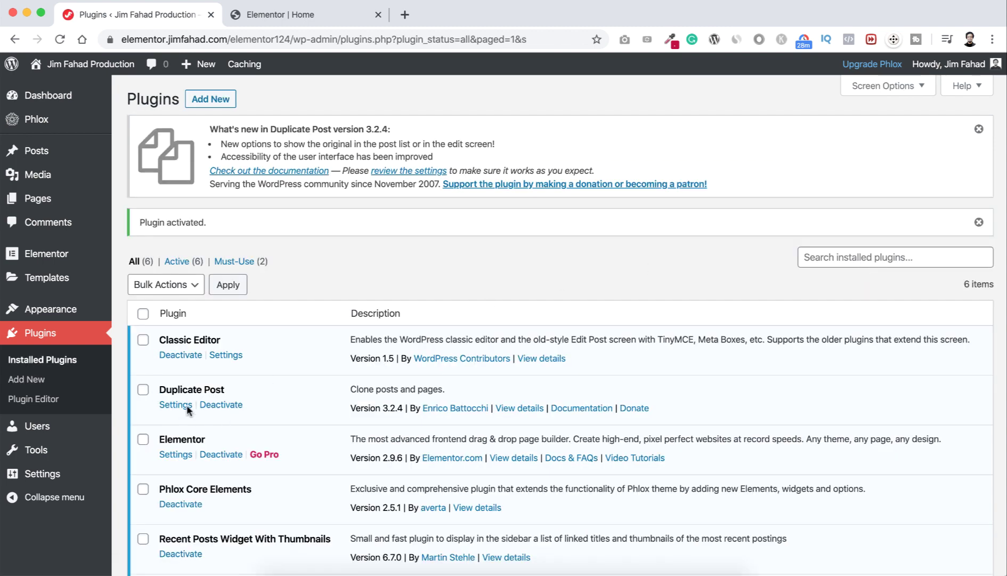
Dismiss the two Duplicate Post notices and go to the All Pages list.
left_click(978, 130)
left_click(978, 129)
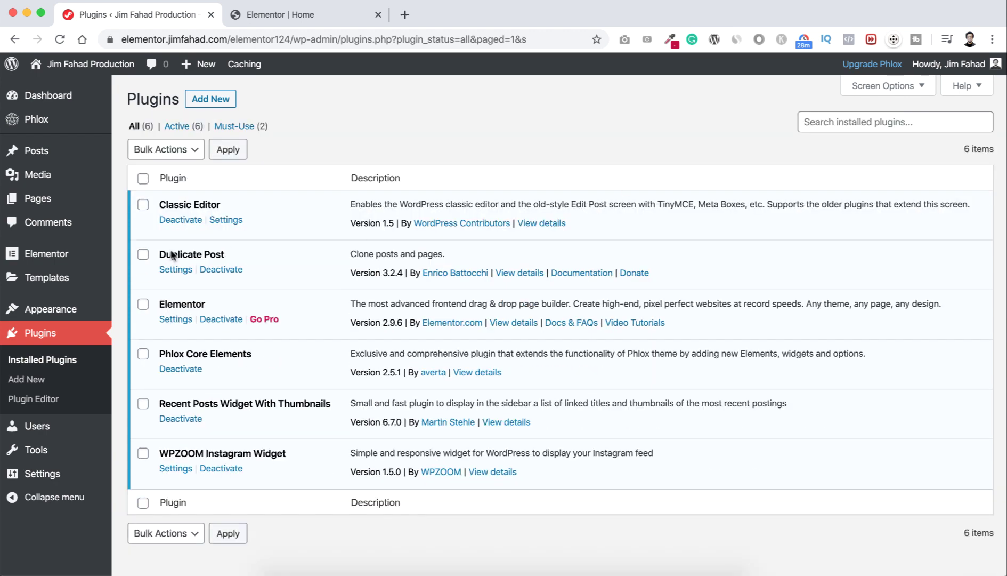
mouse_move(37, 203)
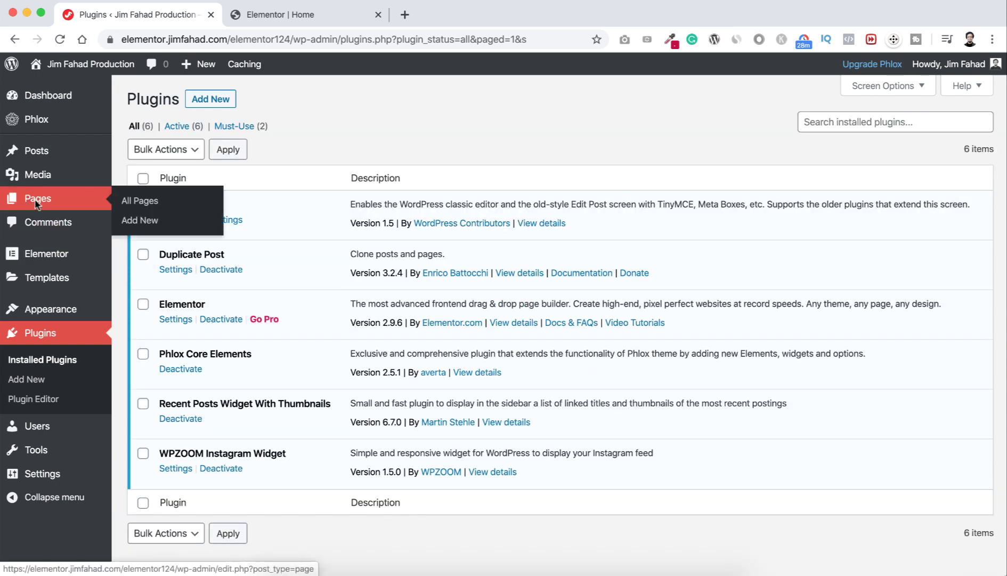
left_click(142, 202)
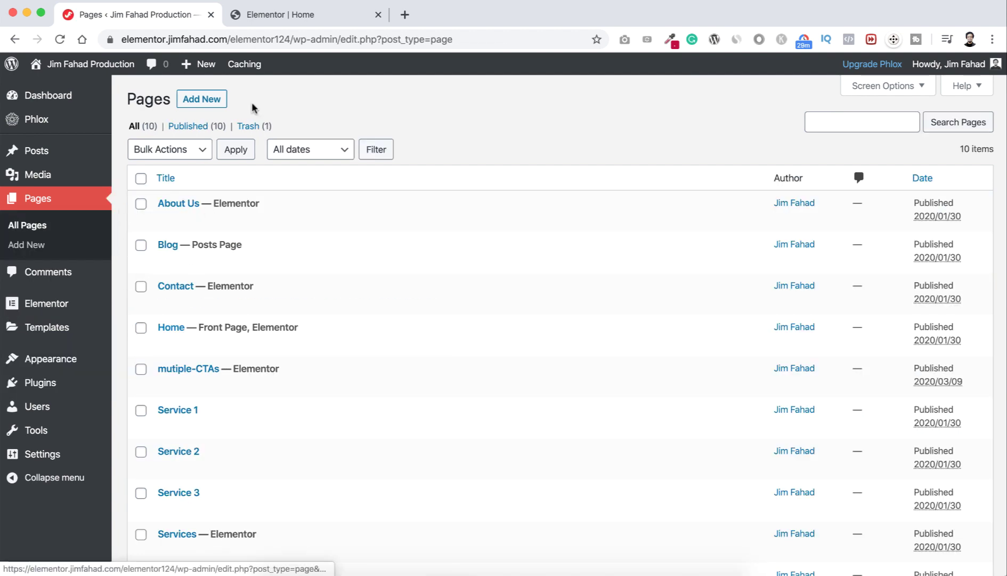
Clone the Home page as a new draft with Duplicate Post's Clone link.
left_click(277, 16)
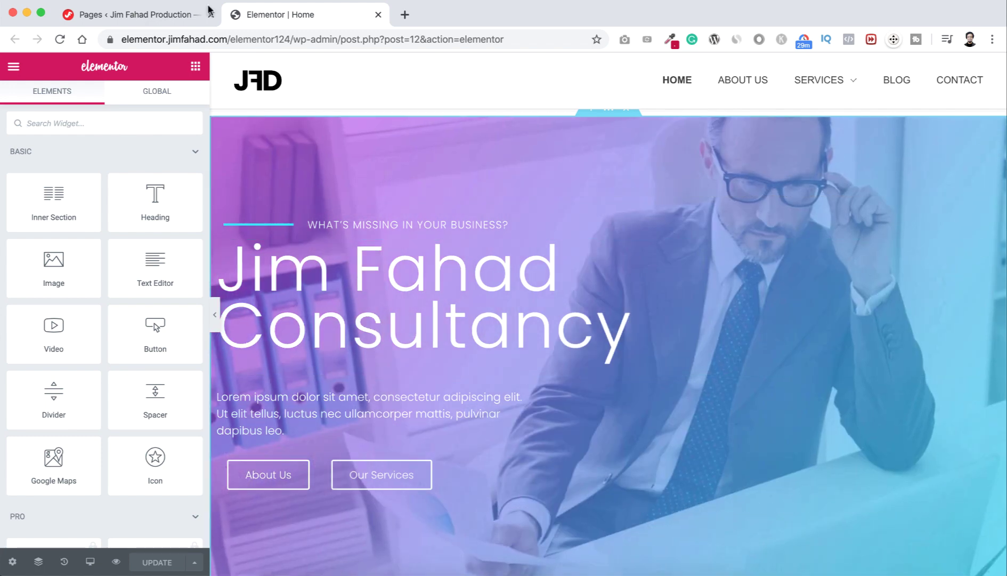
left_click(171, 16)
mouse_move(173, 332)
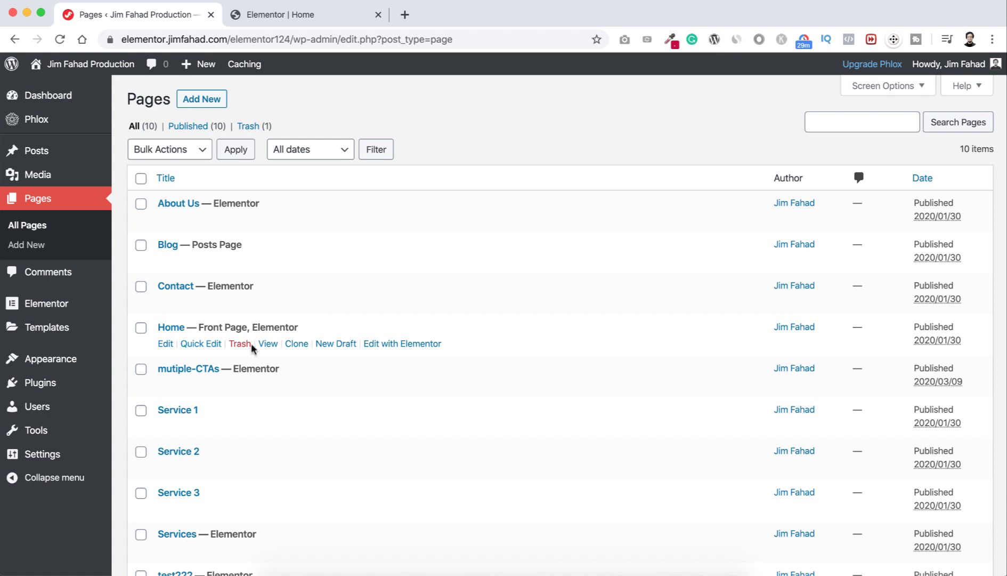
left_click(296, 344)
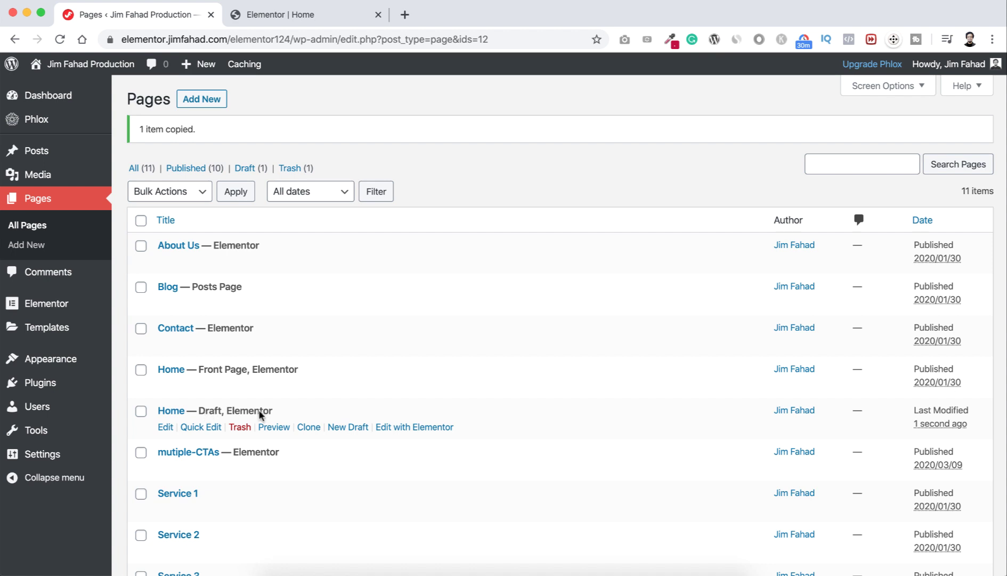
Open the cloned Home draft and replace its title with 'Our Services'.
left_click(163, 427)
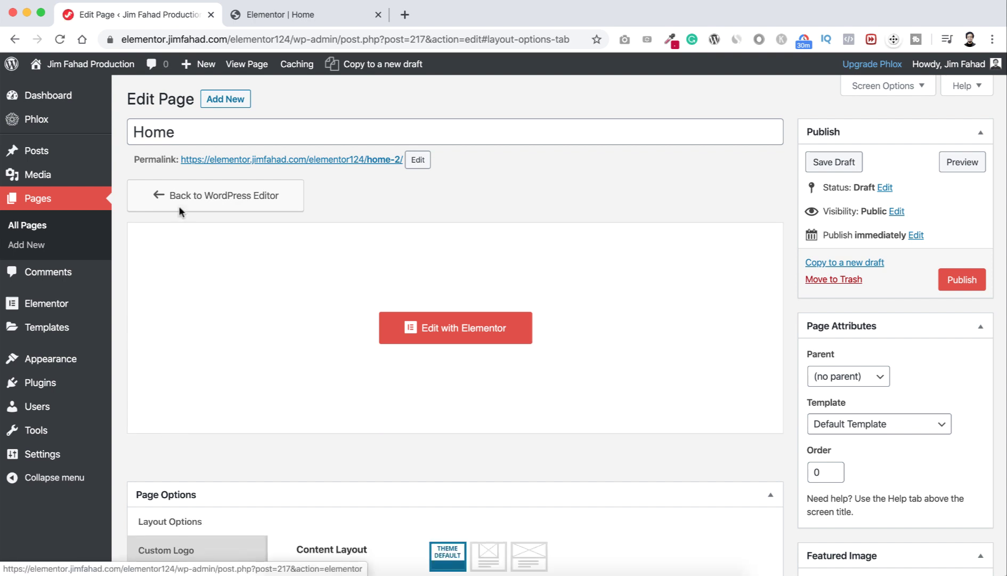
left_click(185, 133)
left_click_drag(183, 134, 128, 132)
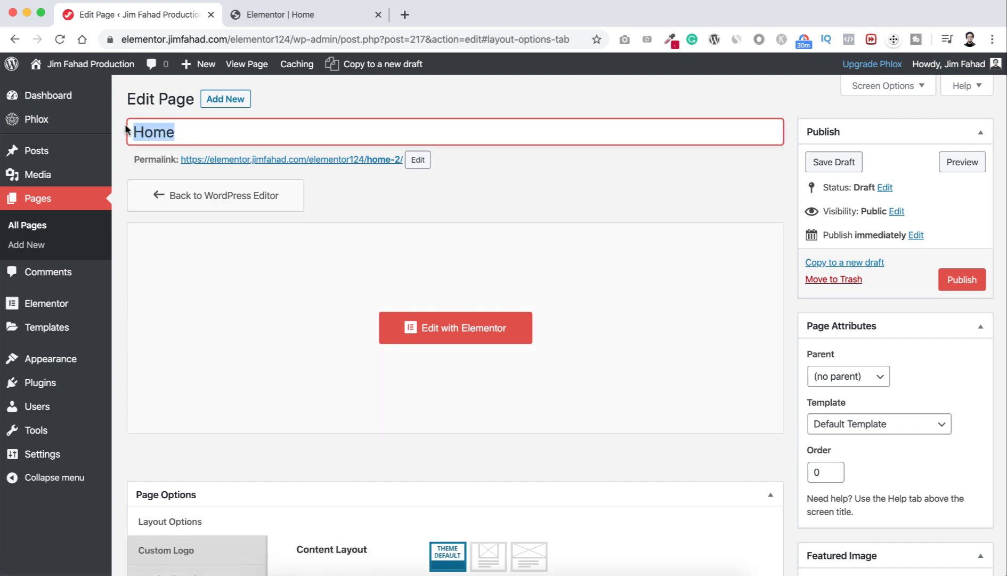
type("Our Services")
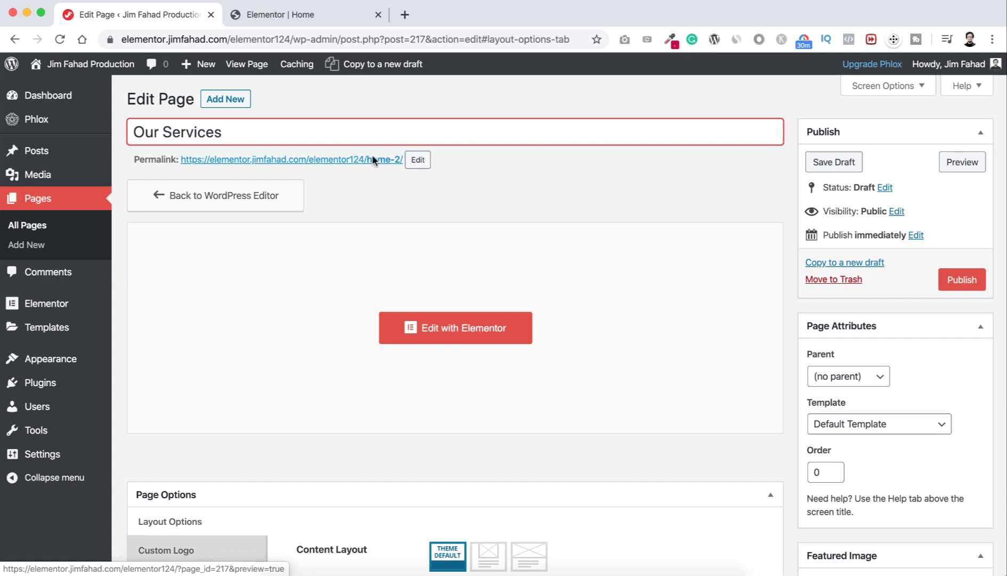
Change the permalink slug from home-2 to our-services and publish the page.
left_click(419, 160)
left_click_drag(371, 162, 418, 163)
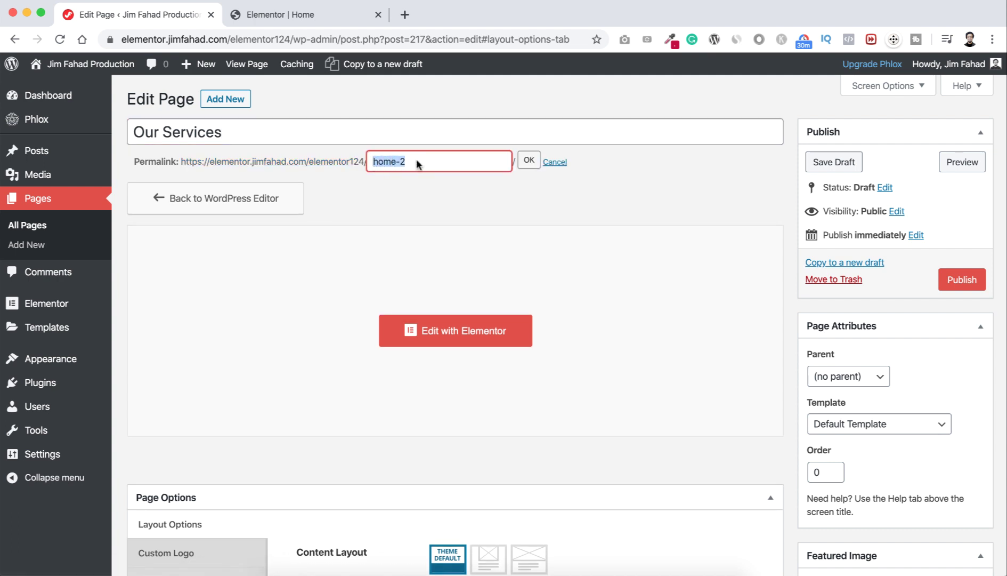
type("our-services")
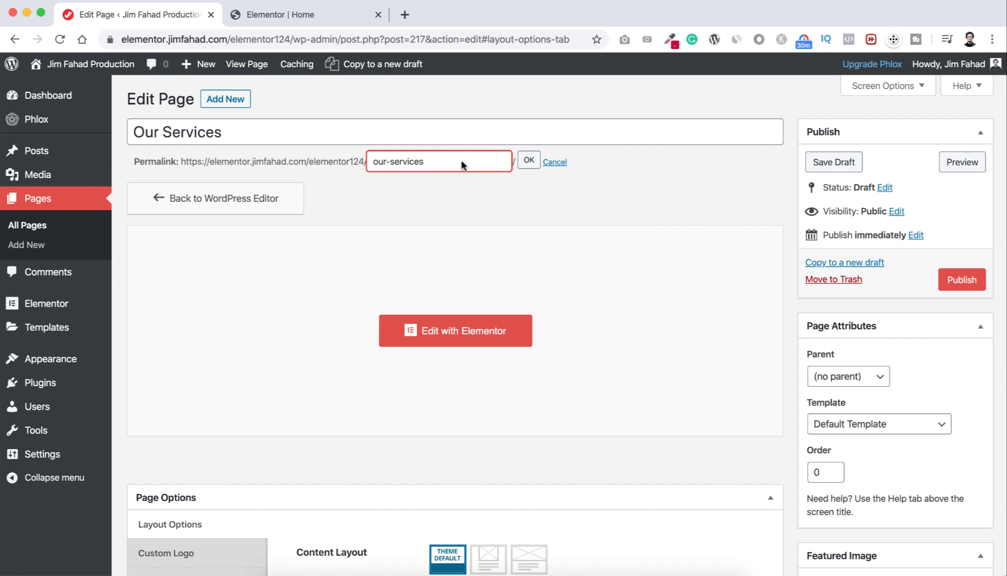
left_click(528, 160)
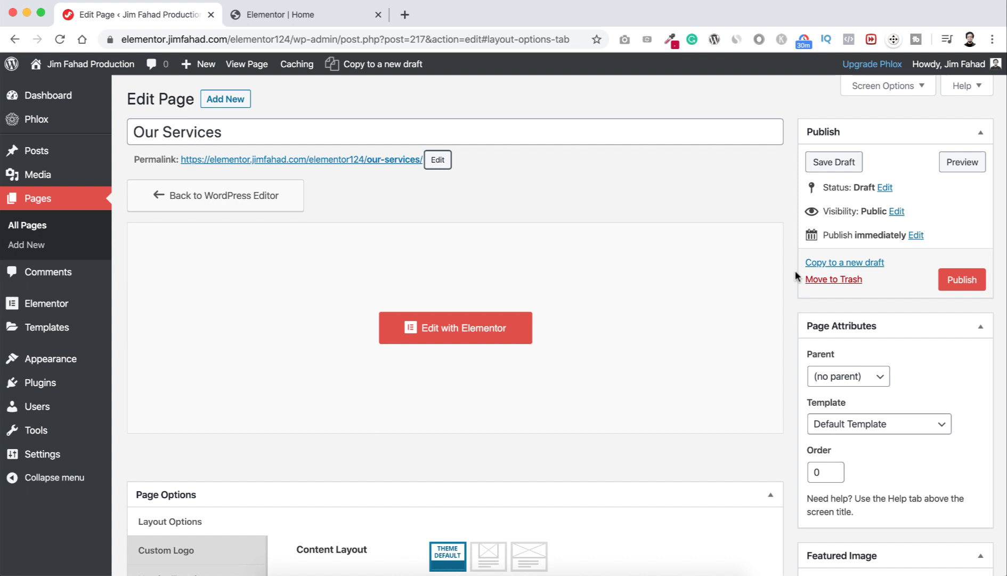
left_click(959, 279)
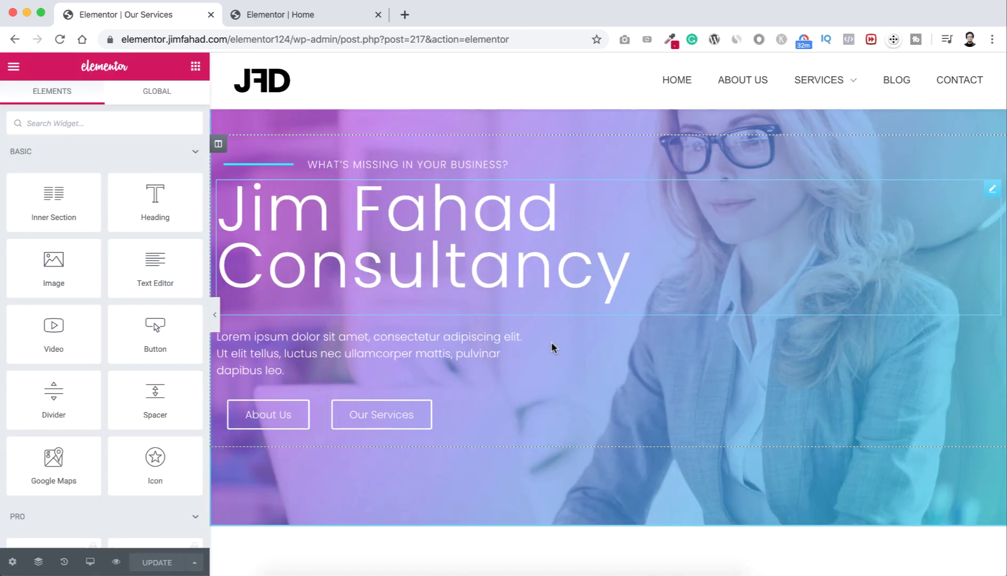
Delete the Jim Fahad Consultancy hero section and the Small Tactics cards section.
scroll(551, 343, "down", 10)
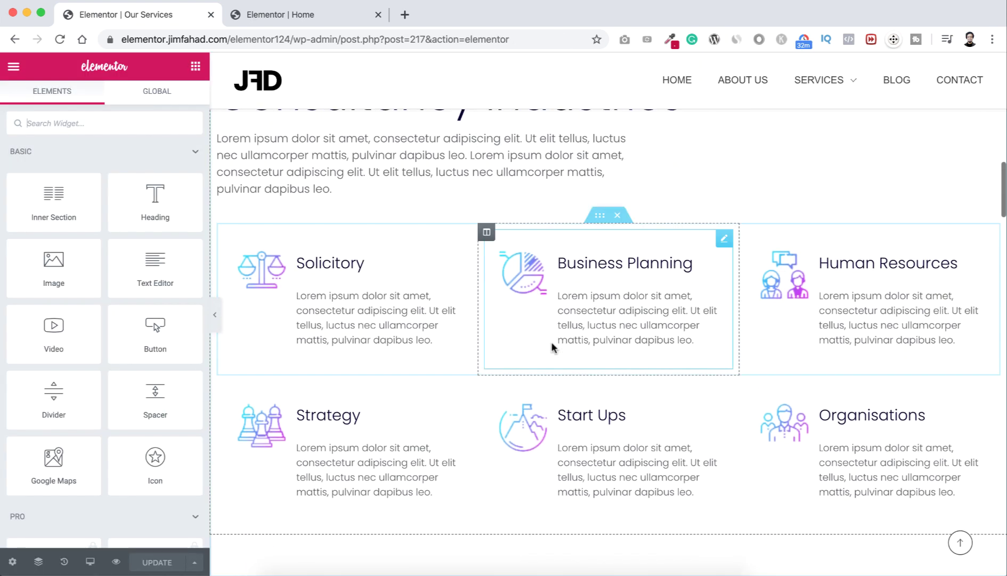
scroll(552, 343, "down", 10)
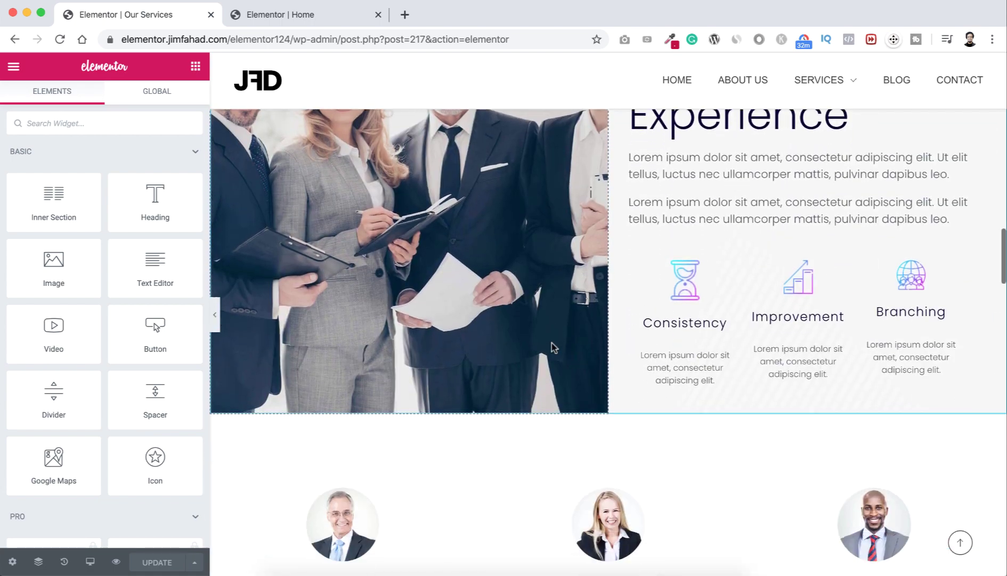
scroll(552, 343, "down", 3)
scroll(552, 342, "up", 15)
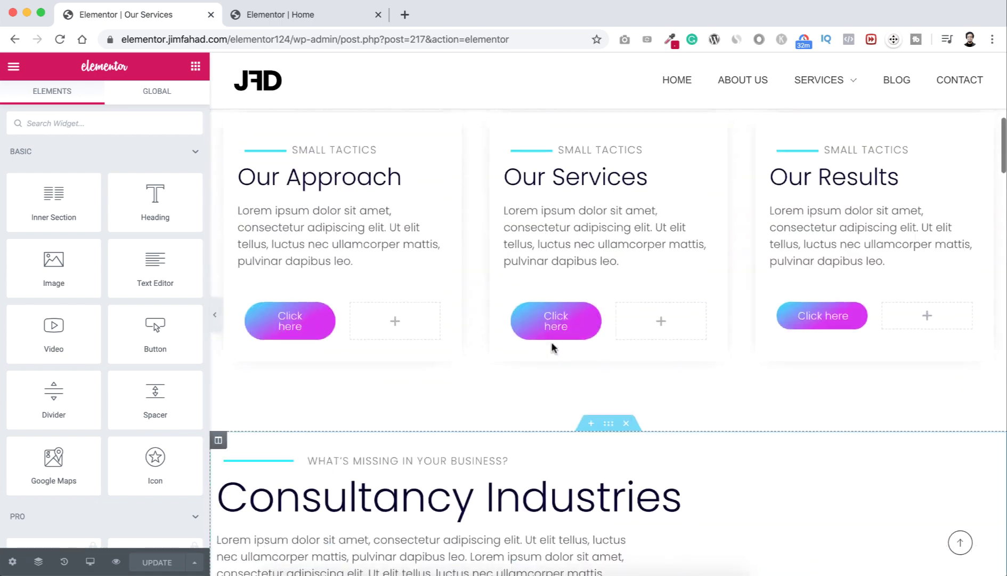
scroll(552, 347, "up", 10)
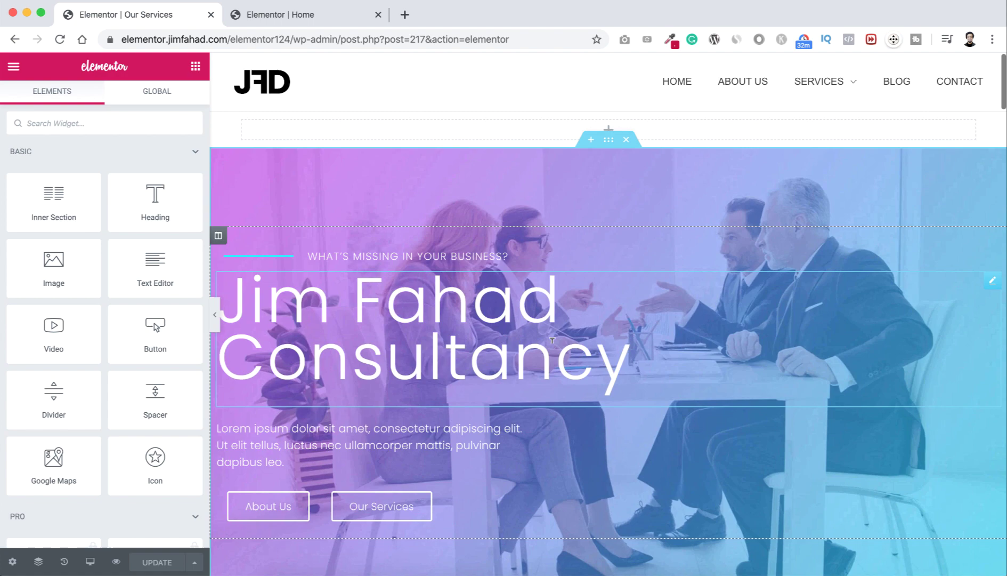
scroll(525, 320, "down", 1)
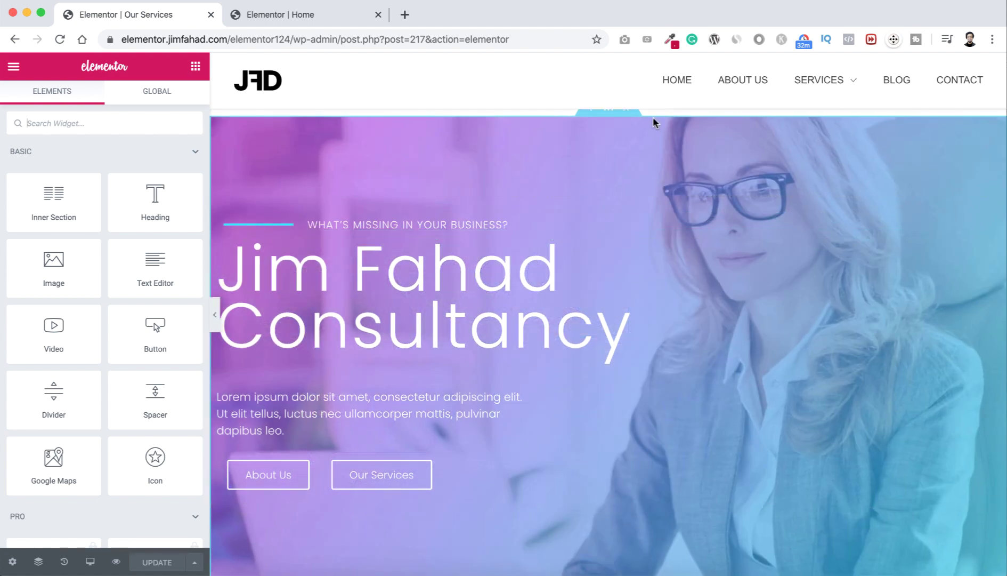
scroll(654, 120, "up", 1)
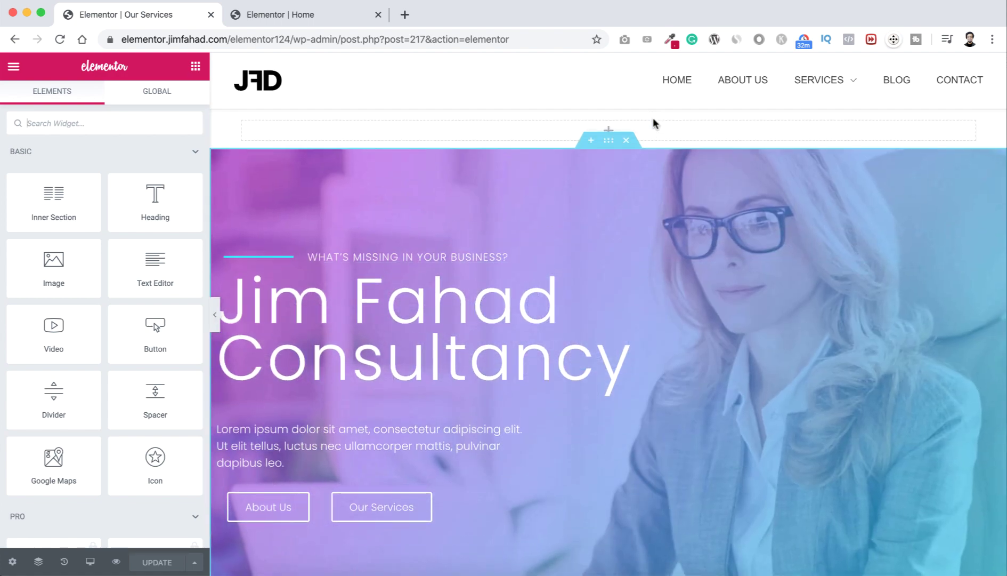
left_click(628, 140)
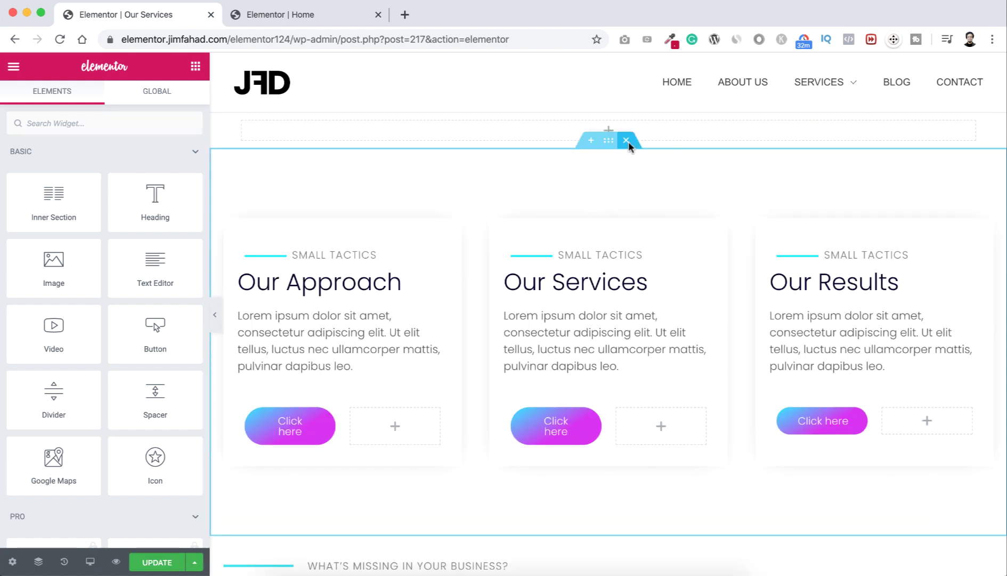
left_click(627, 141)
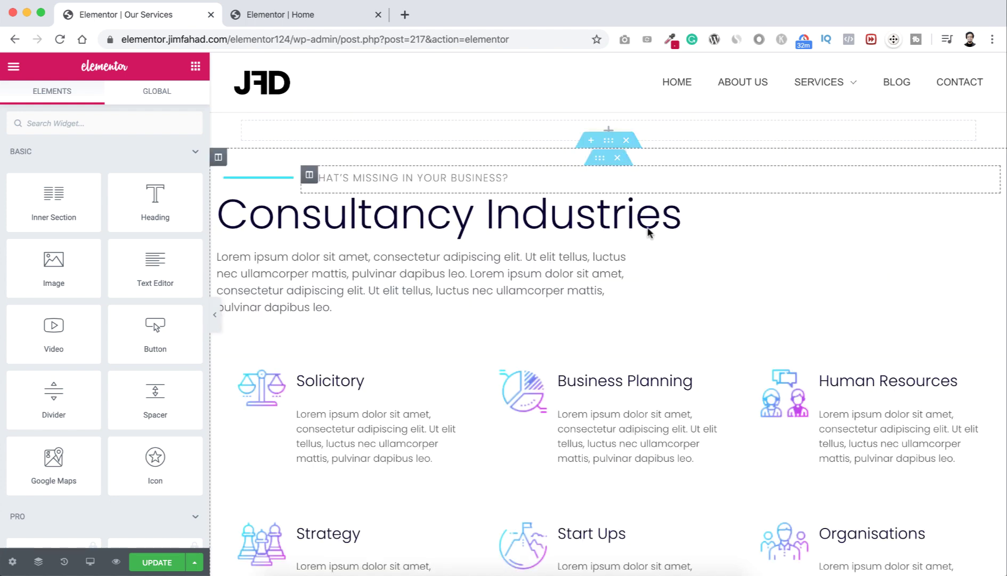
Delete the hotel logo carousel, Get your Business Right up There, and blog-posts sections.
scroll(597, 410, "down", 5)
scroll(598, 412, "down", 9)
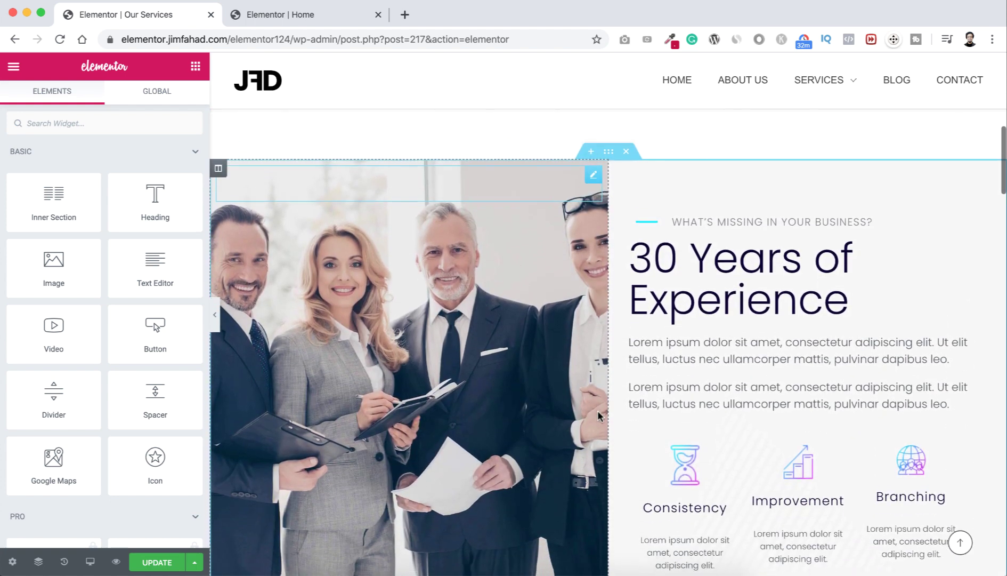
scroll(598, 416, "down", 6)
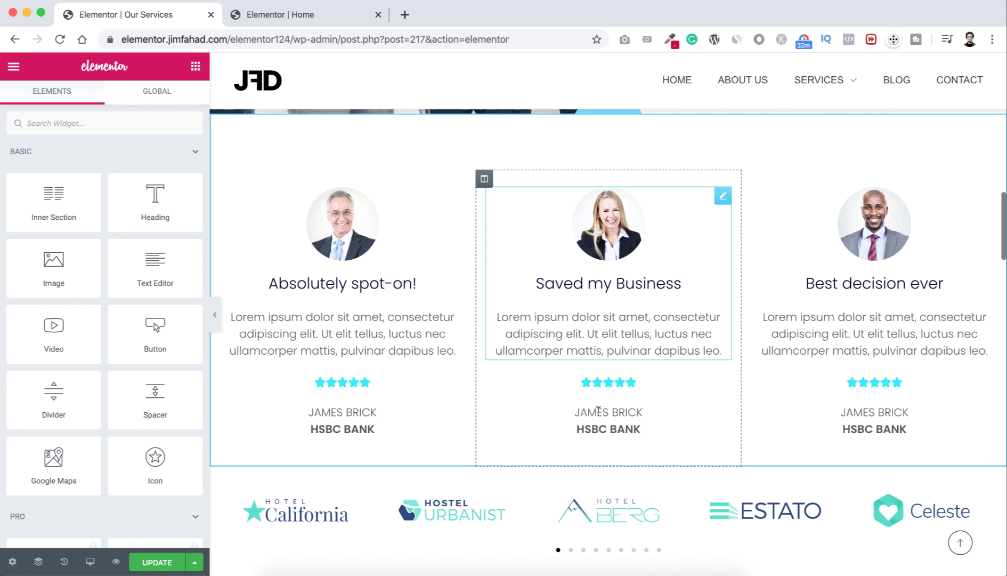
scroll(598, 410, "down", 1)
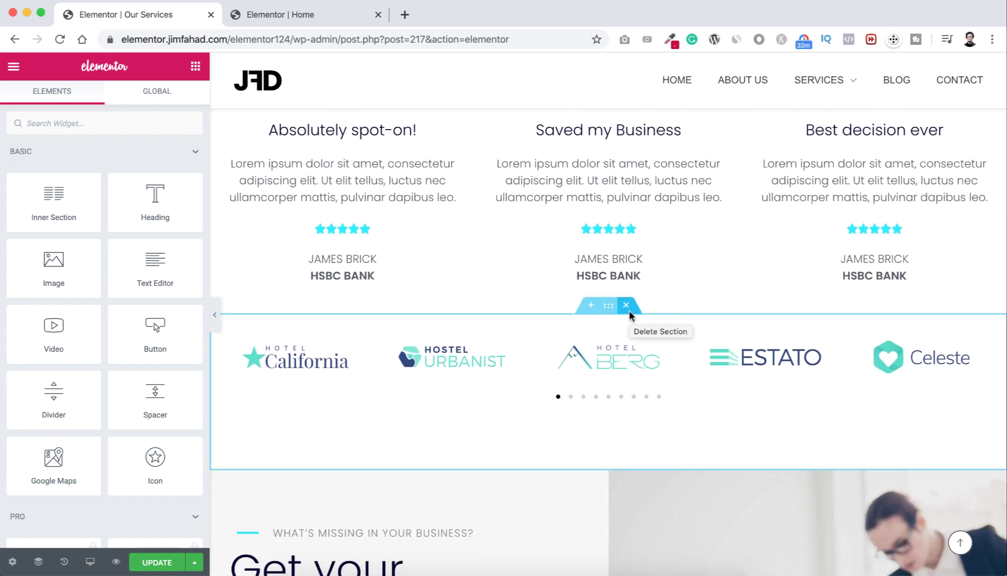
left_click(627, 306)
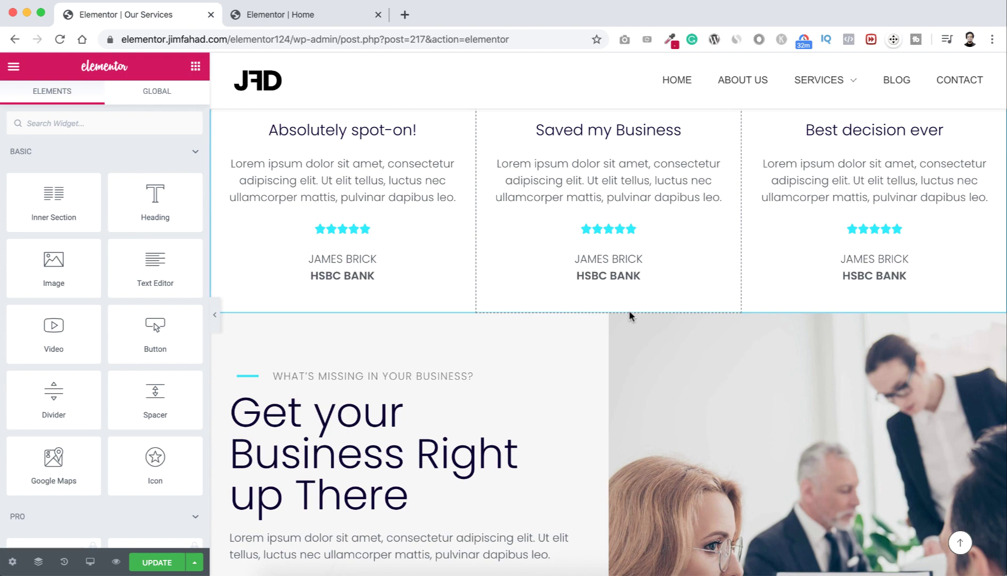
scroll(628, 325, "down", 1)
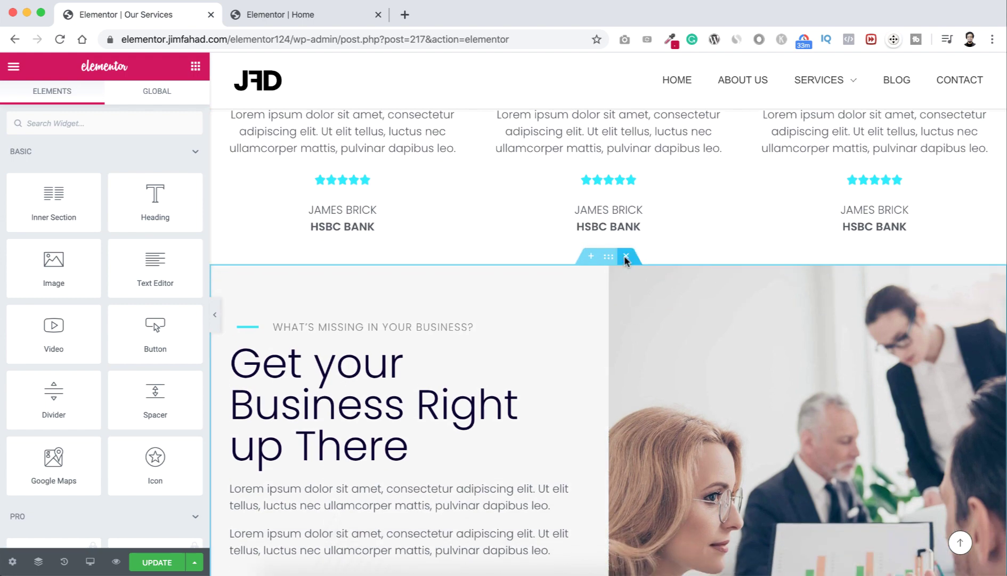
left_click(625, 257)
scroll(625, 272, "down", 7)
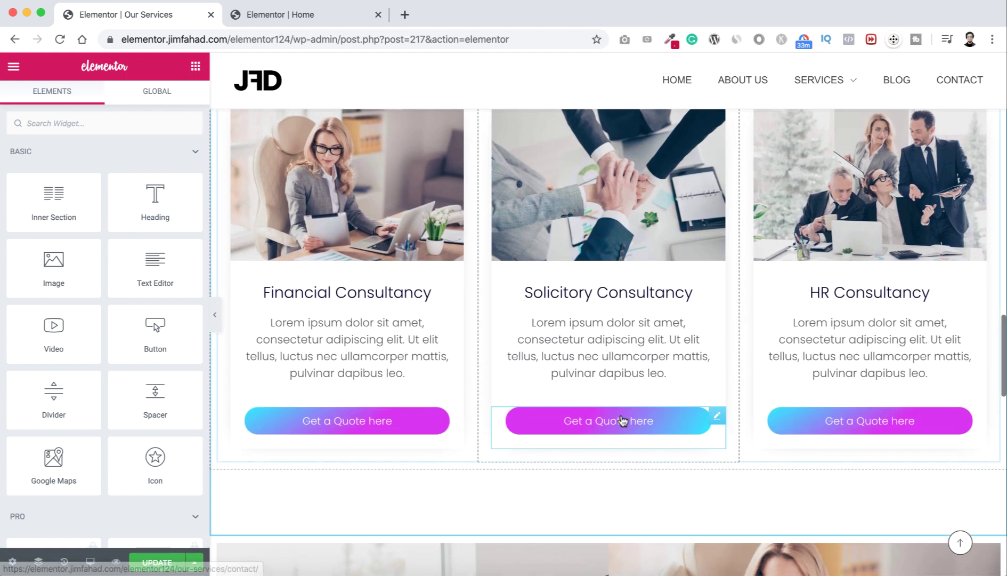
scroll(622, 421, "down", 6)
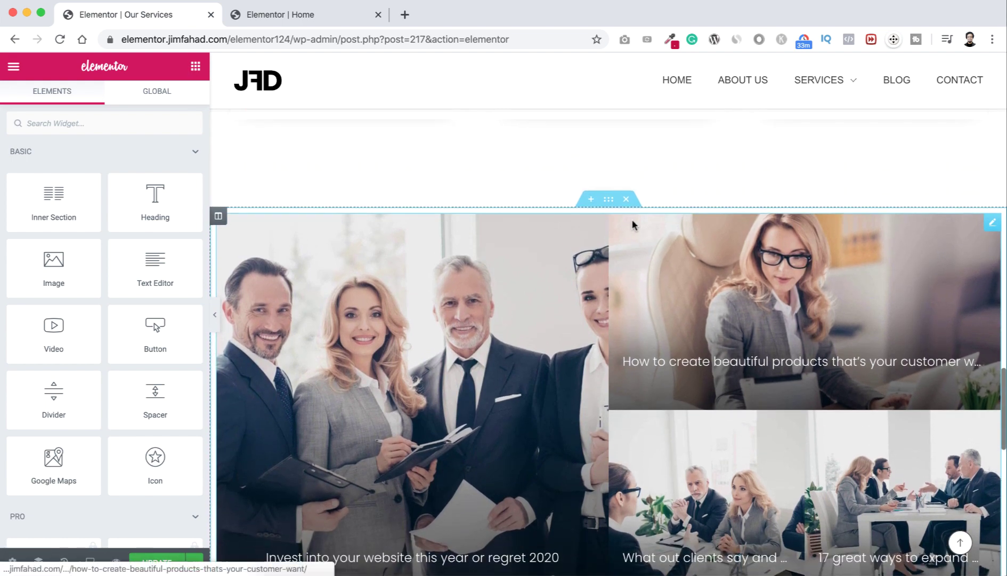
left_click(626, 199)
scroll(614, 359, "up", 1)
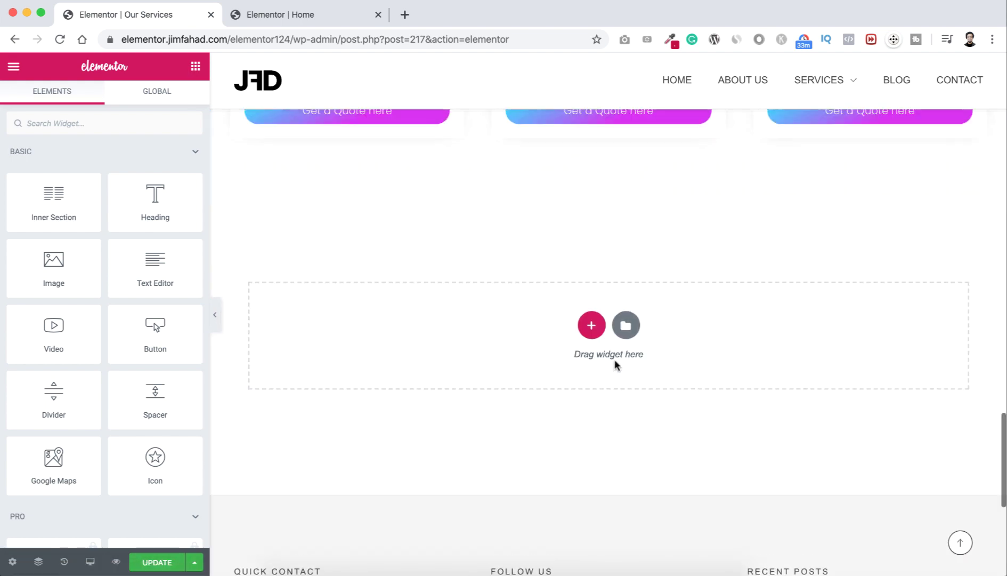
scroll(614, 359, "up", 20)
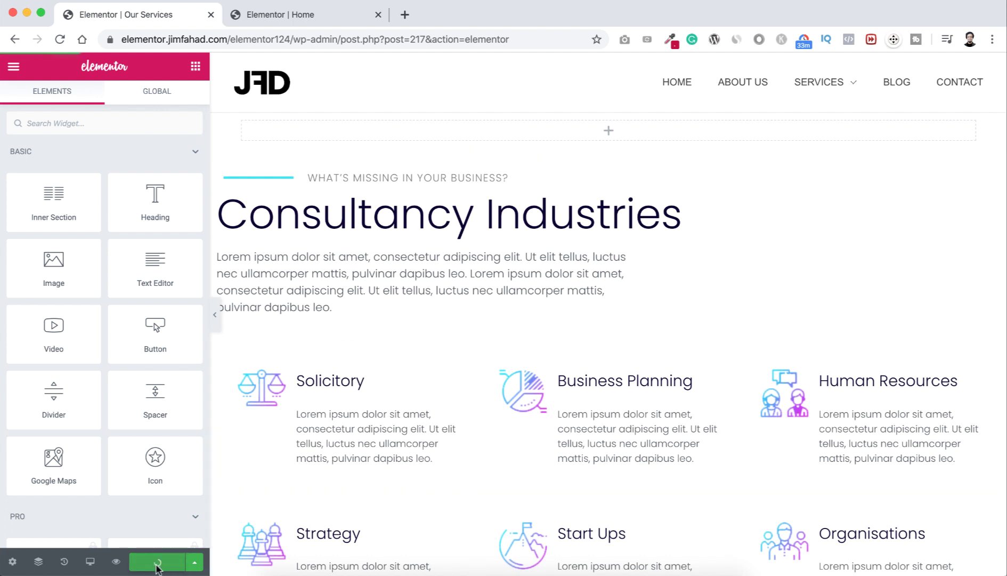
Preview the edited Our Services page live down to the footer, then return to its editor.
left_click(115, 562)
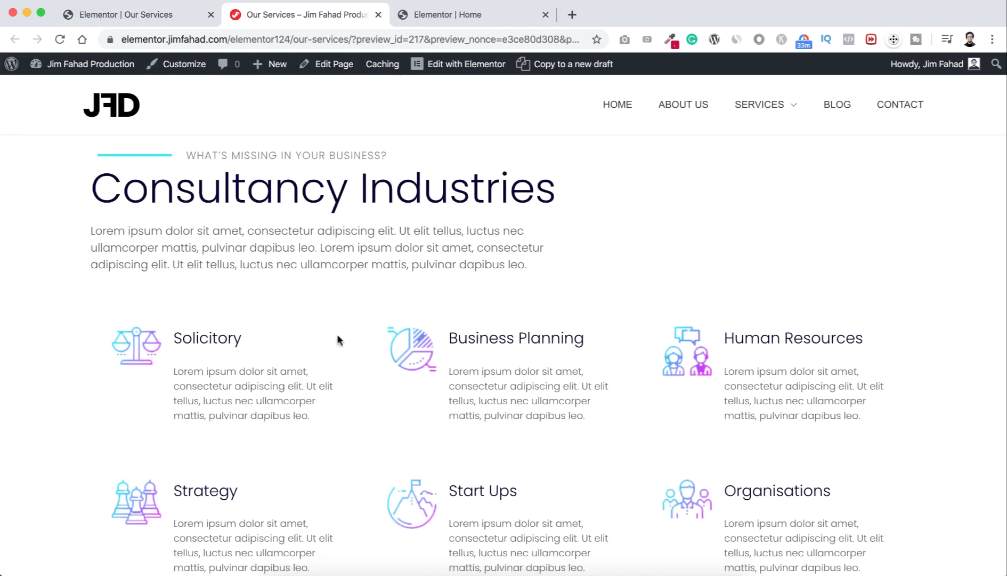
scroll(337, 335, "down", 10)
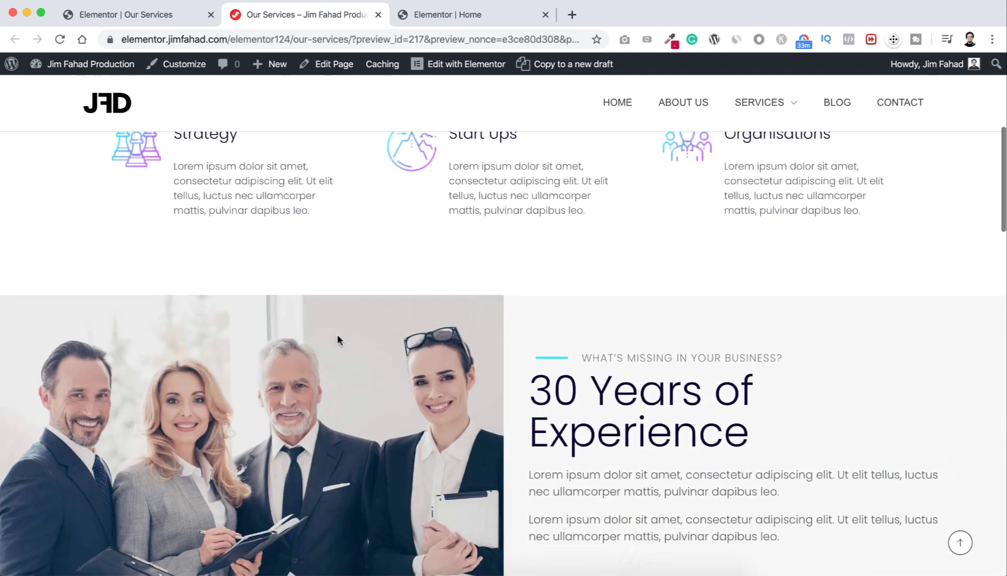
scroll(337, 340, "down", 15)
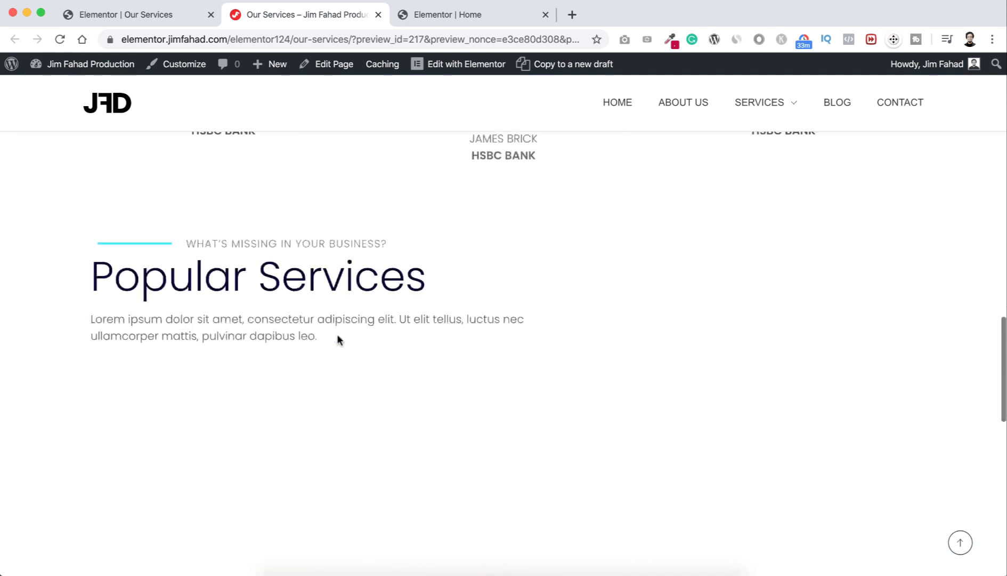
scroll(338, 339, "down", 10)
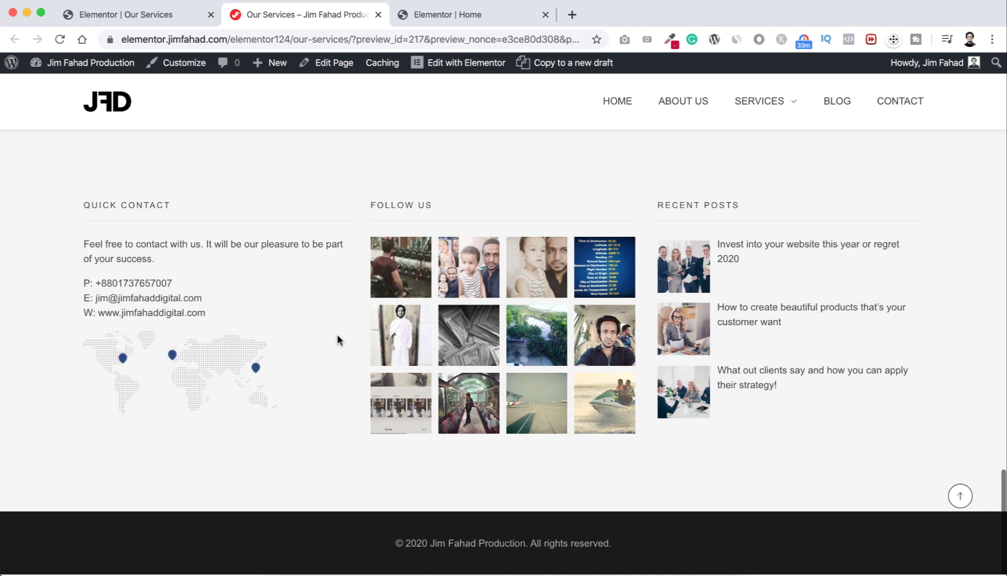
scroll(338, 339, "up", 15)
scroll(338, 340, "up", 20)
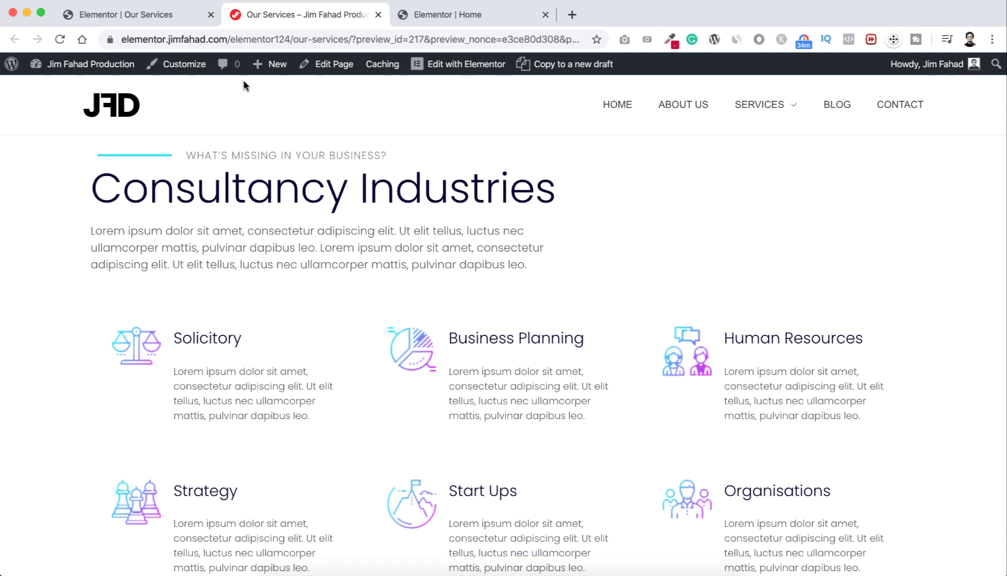
left_click(141, 18)
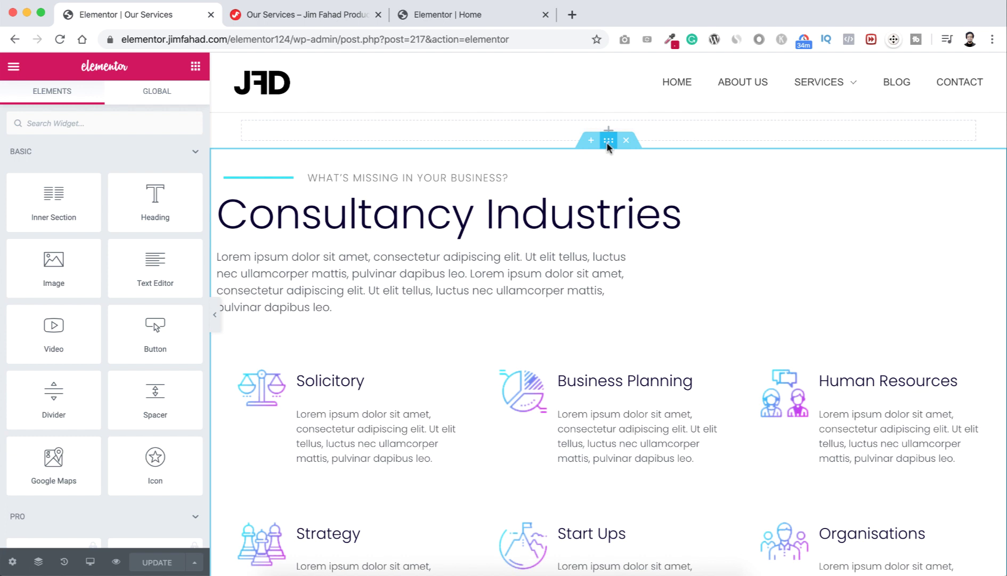
Give the Consultancy Industries section a top padding of 100 px.
left_click(608, 140)
left_click(173, 101)
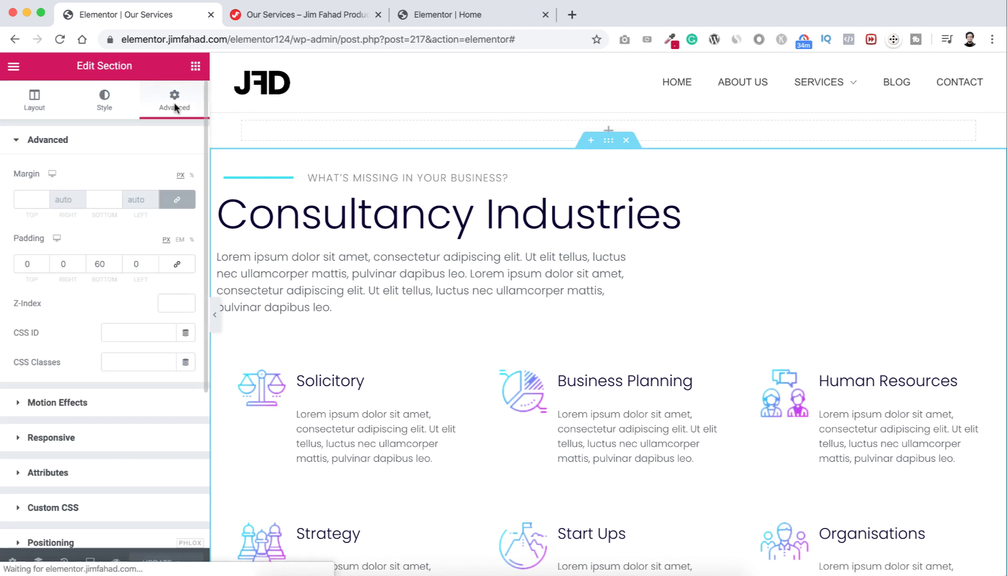
left_click(23, 261)
type("100")
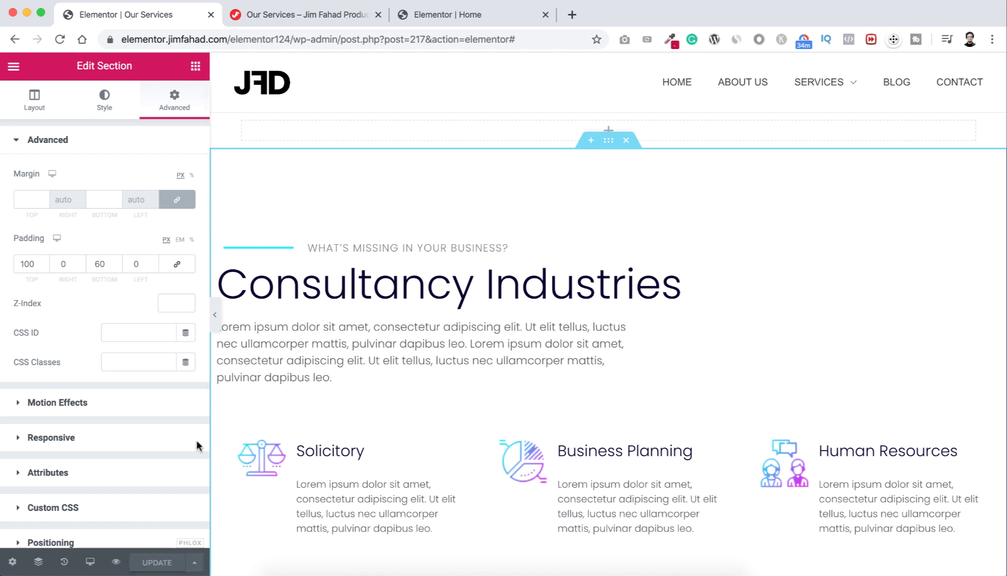
Check the added top padding on the live Our Services preview.
left_click(294, 16)
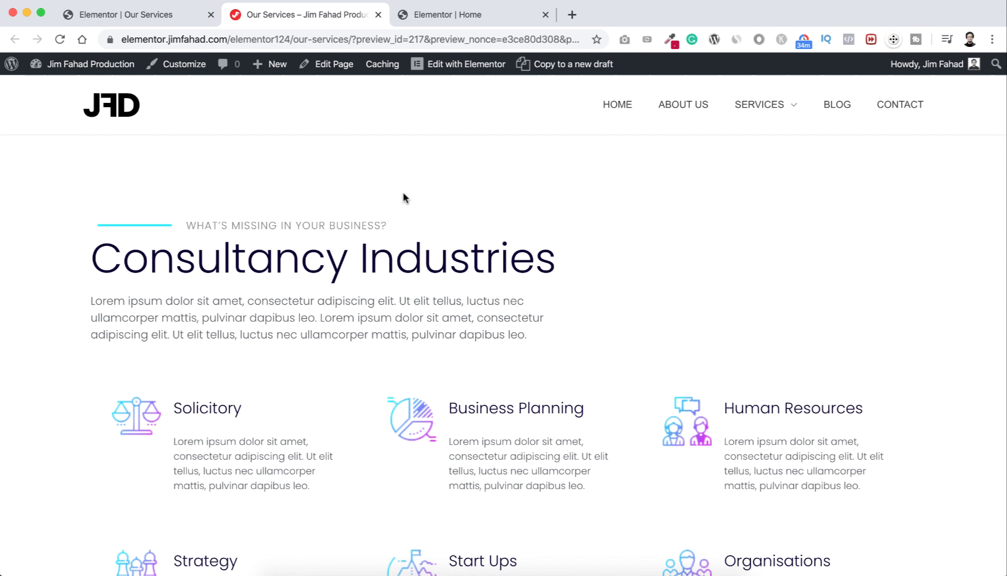
scroll(469, 197, "down", 20)
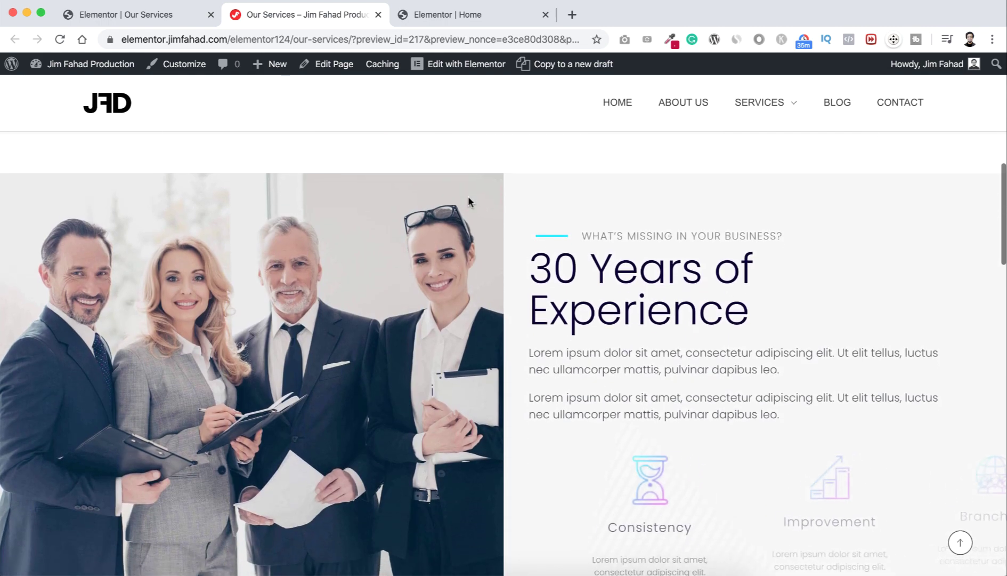
scroll(468, 197, "down", 2)
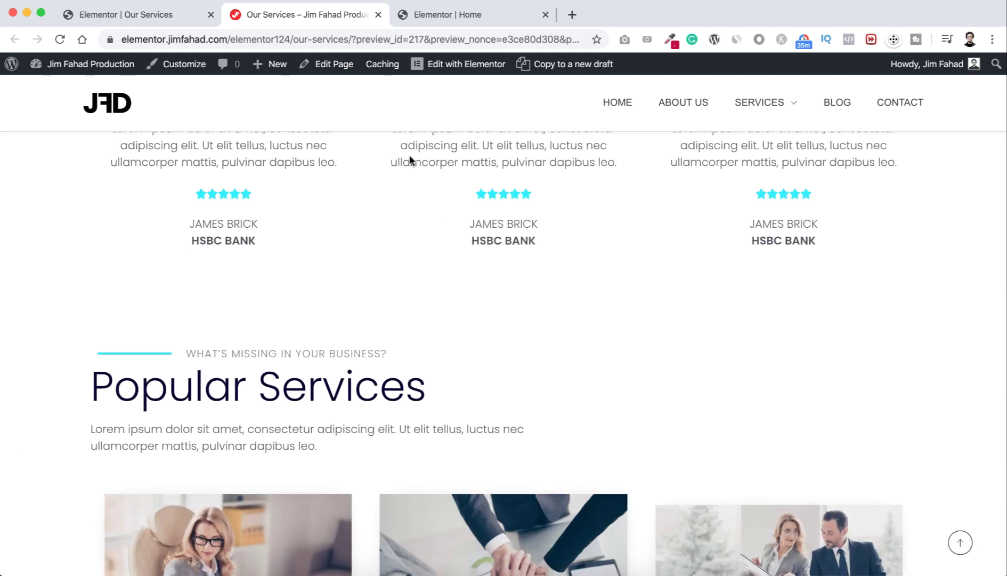
Insert a new empty section below the services grid and view the live Our Services preview.
left_click(171, 21)
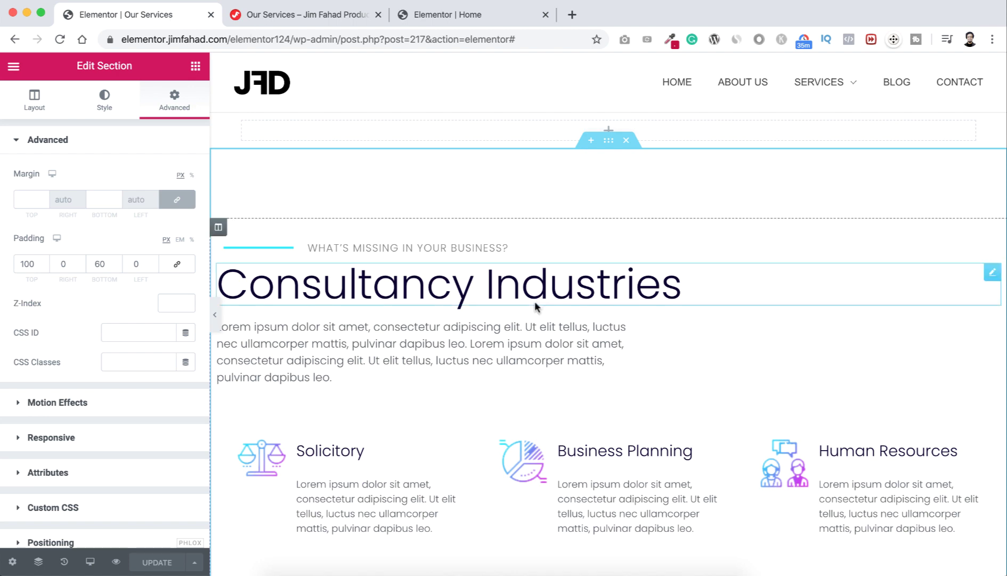
scroll(535, 301, "down", 6)
scroll(534, 306, "down", 8)
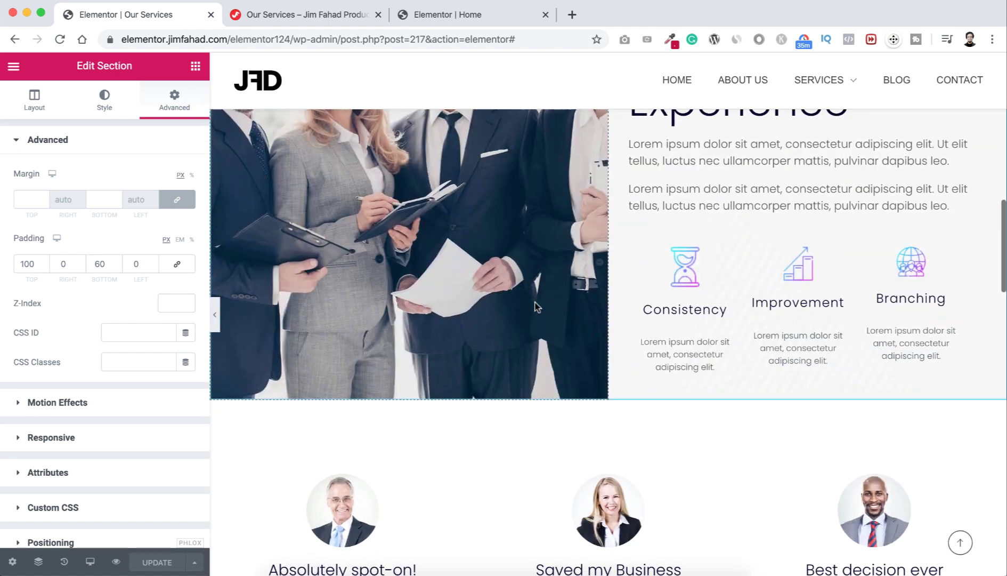
scroll(535, 306, "up", 4)
scroll(534, 306, "up", 3)
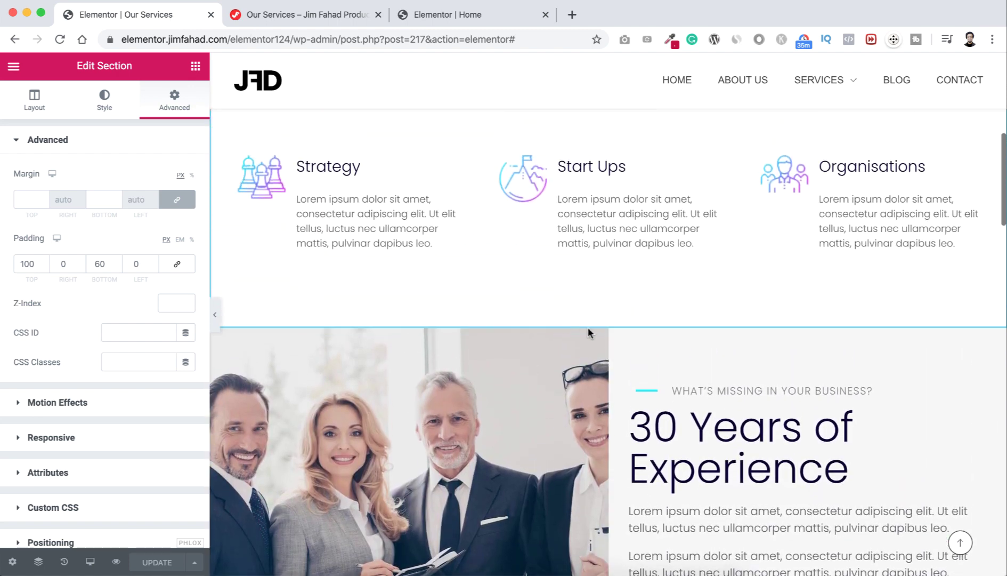
left_click(591, 320)
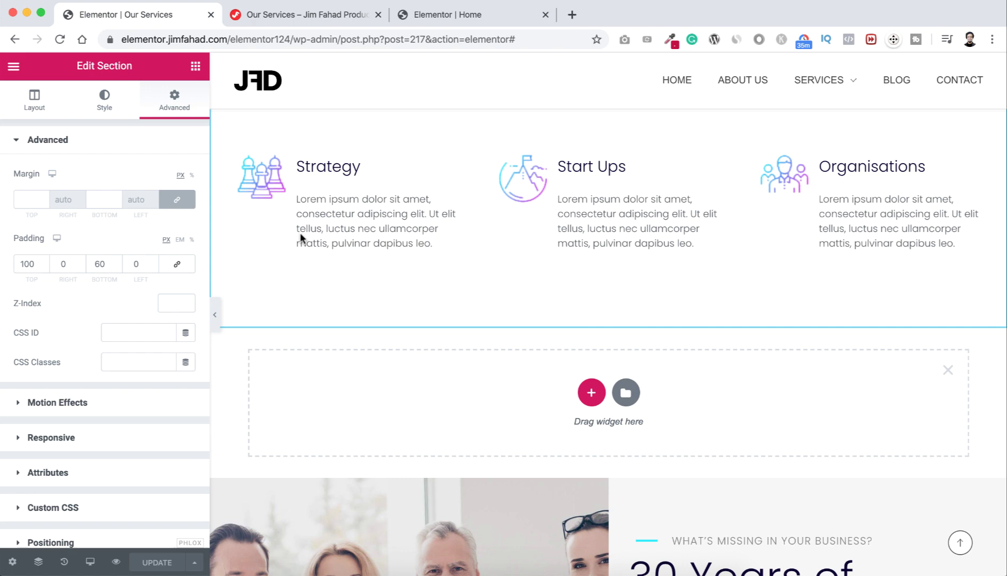
left_click(300, 15)
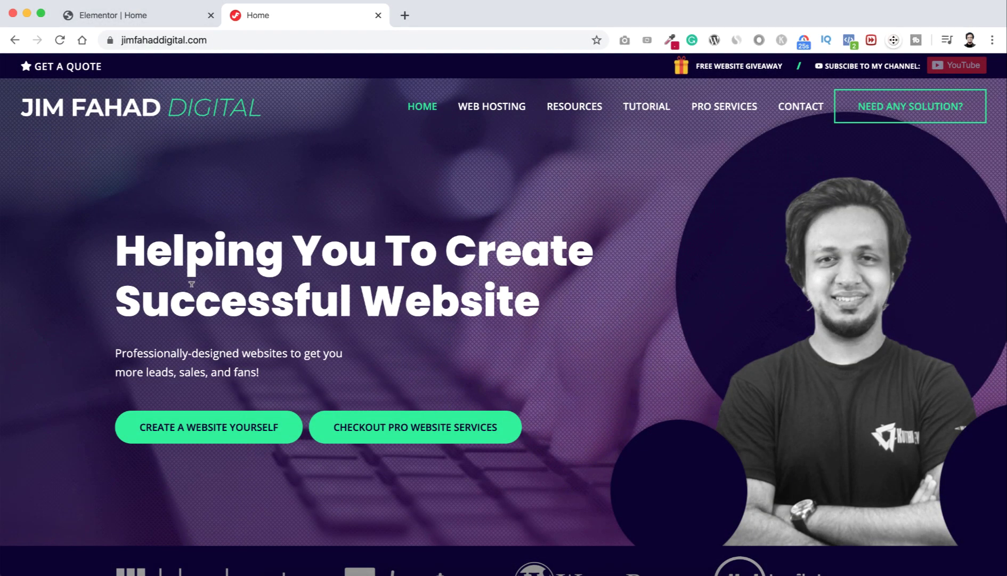
scroll(191, 284, "down", 2)
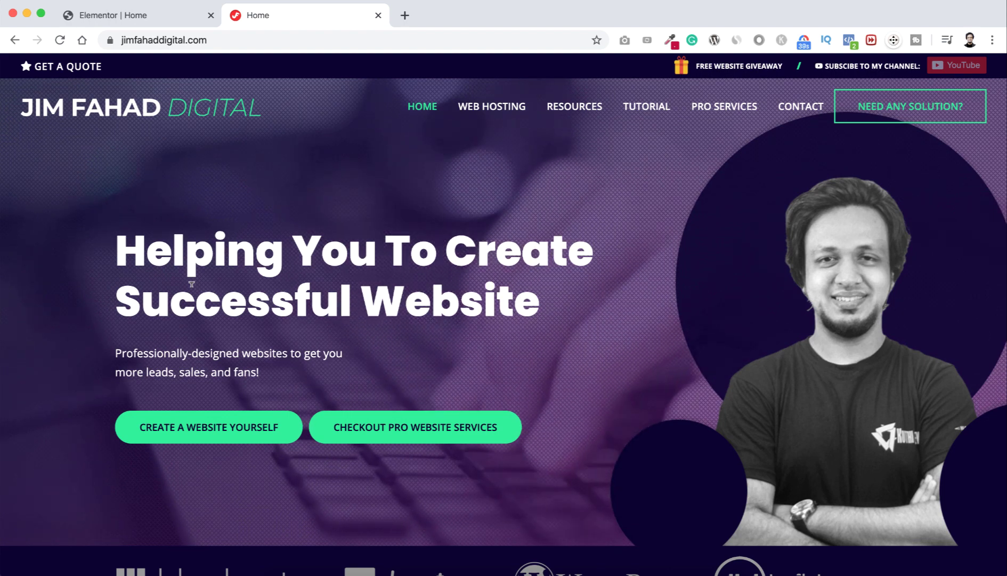
scroll(191, 284, "down", 2)
scroll(191, 283, "up", 2)
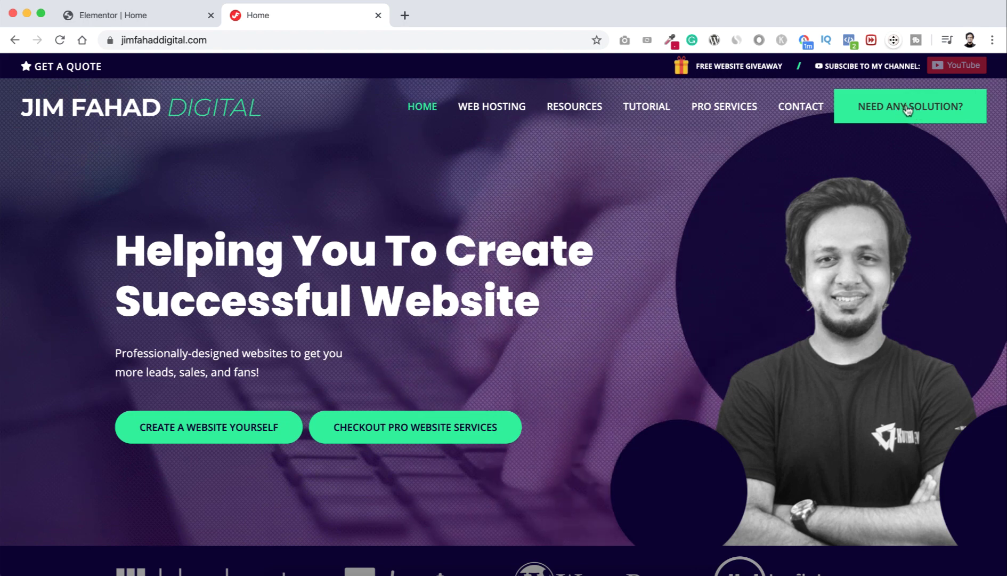
Open the Request A Quote form via 'NEED ANY SOLUTION?' and scroll down to its budget field.
left_click(908, 108)
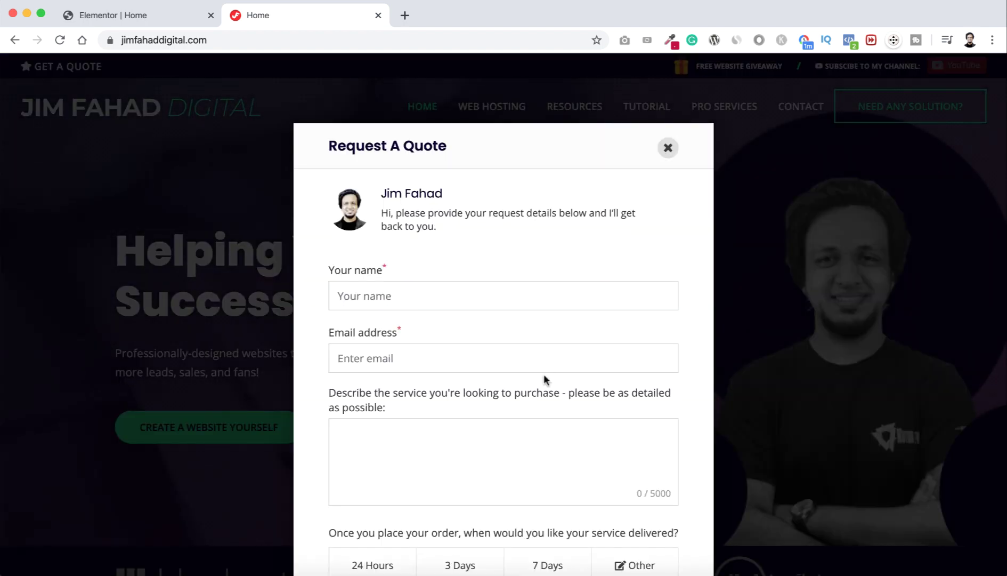
scroll(543, 374, "down", 3)
scroll(497, 302, "down", 2)
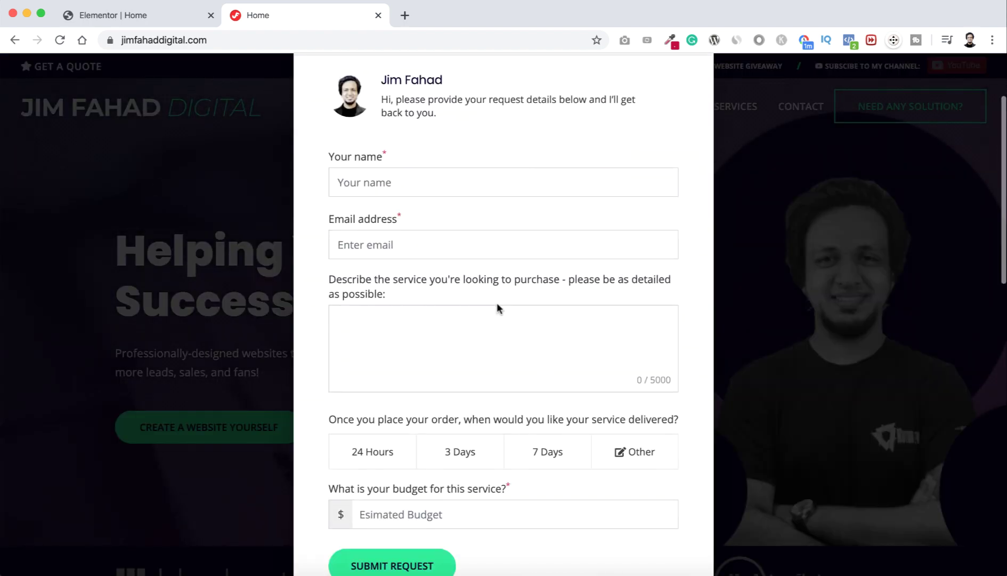
mouse_move(520, 318)
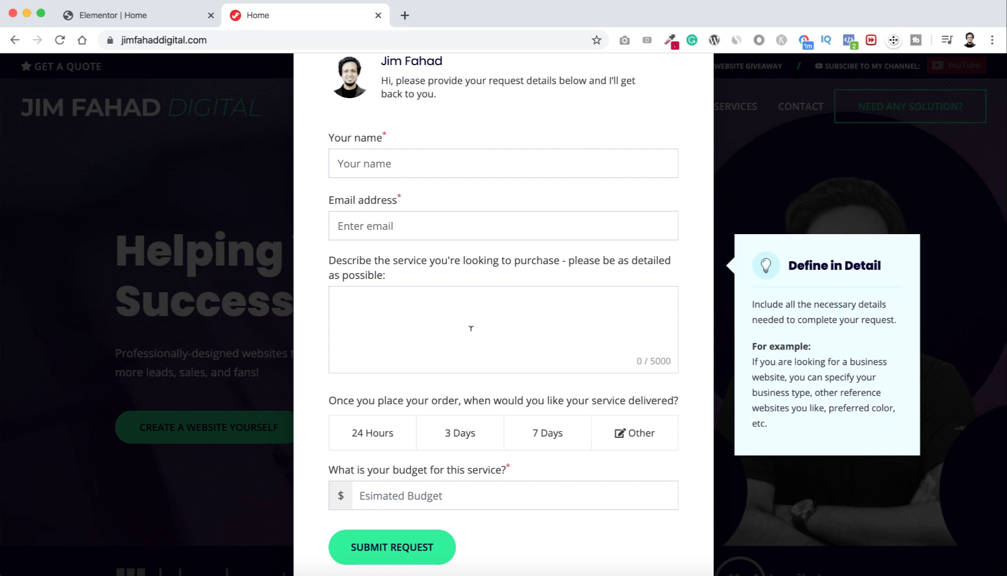
scroll(471, 328, "down", 1)
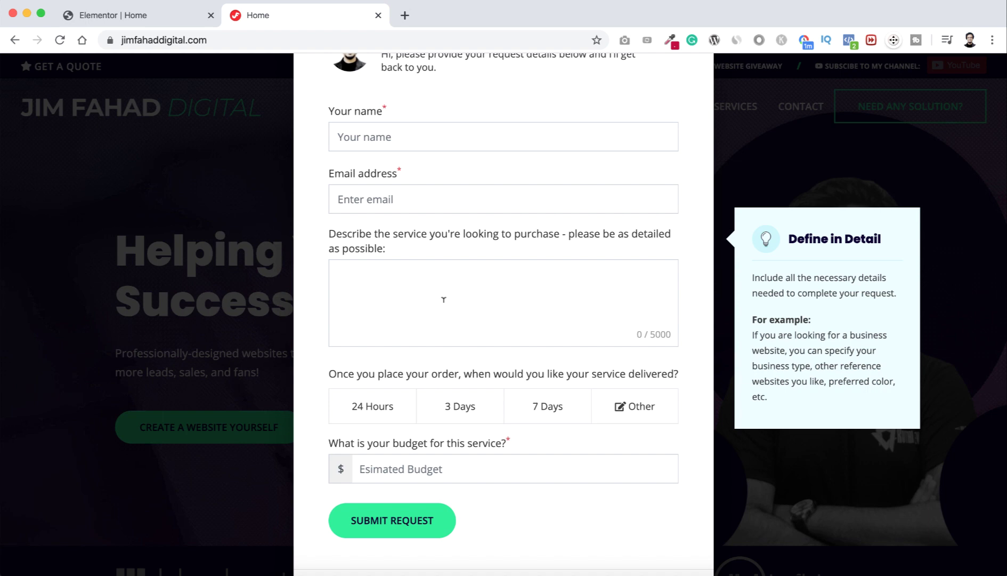
scroll(443, 300, "down", 1)
mouse_move(452, 355)
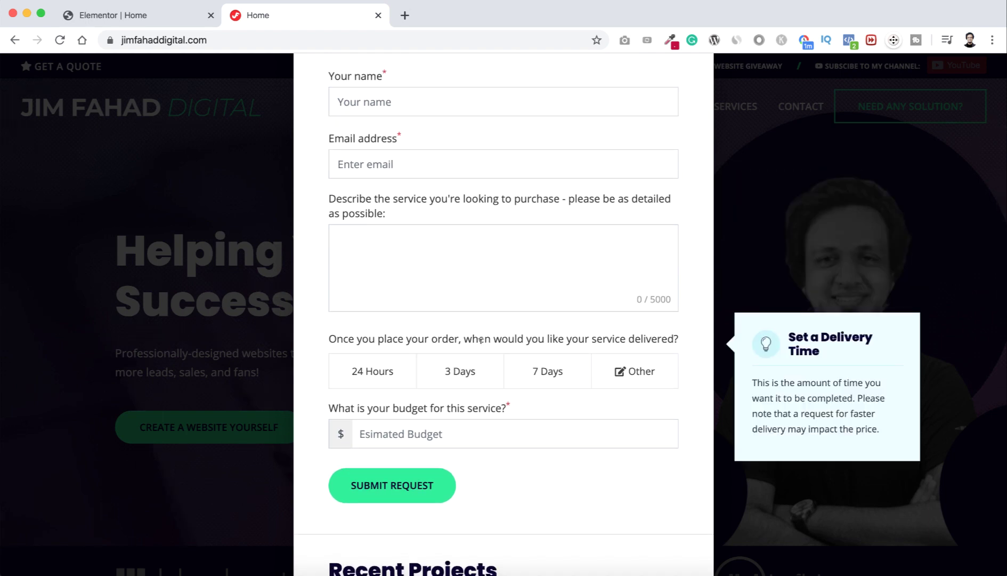
scroll(503, 340, "down", 1)
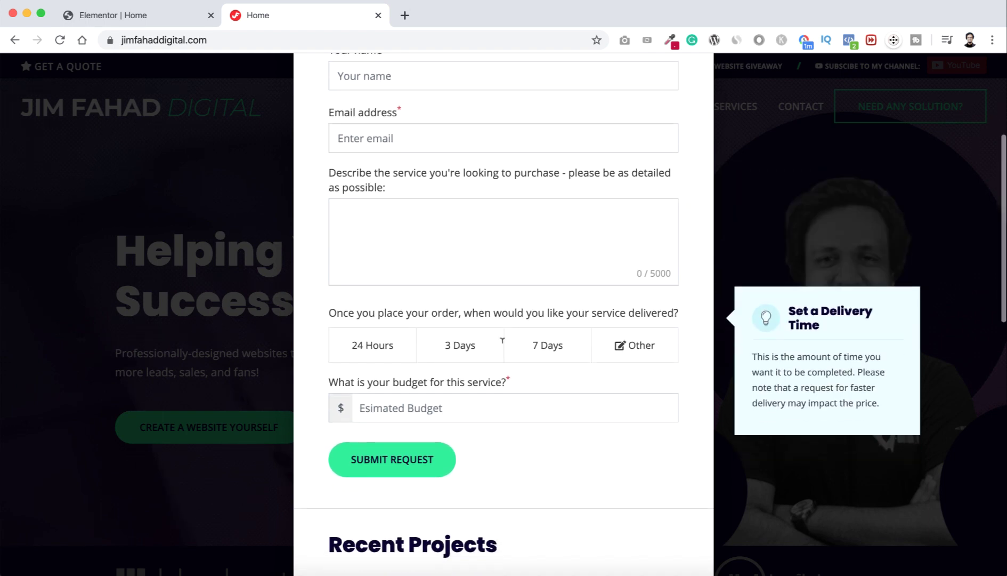
scroll(479, 395, "down", 1)
mouse_move(475, 401)
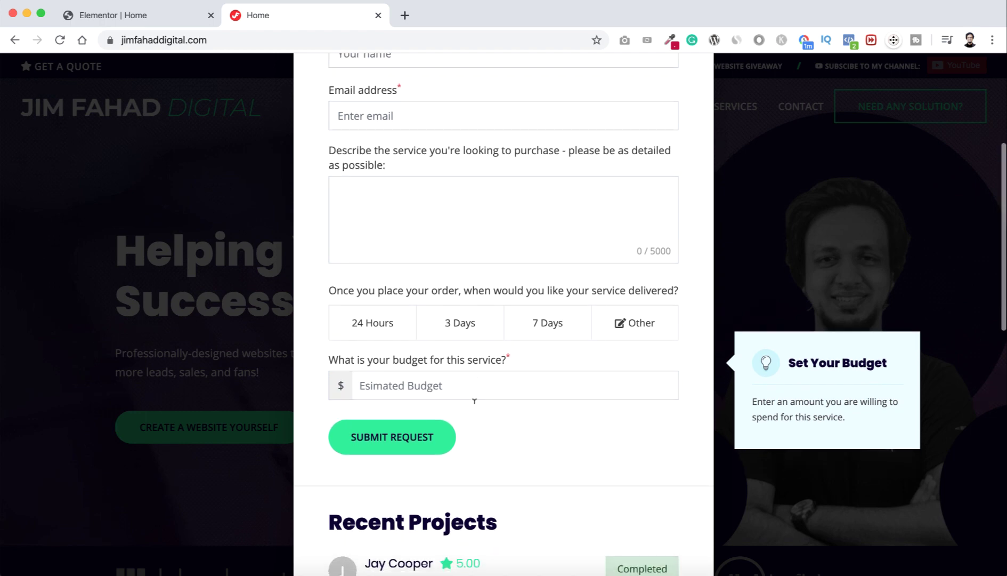